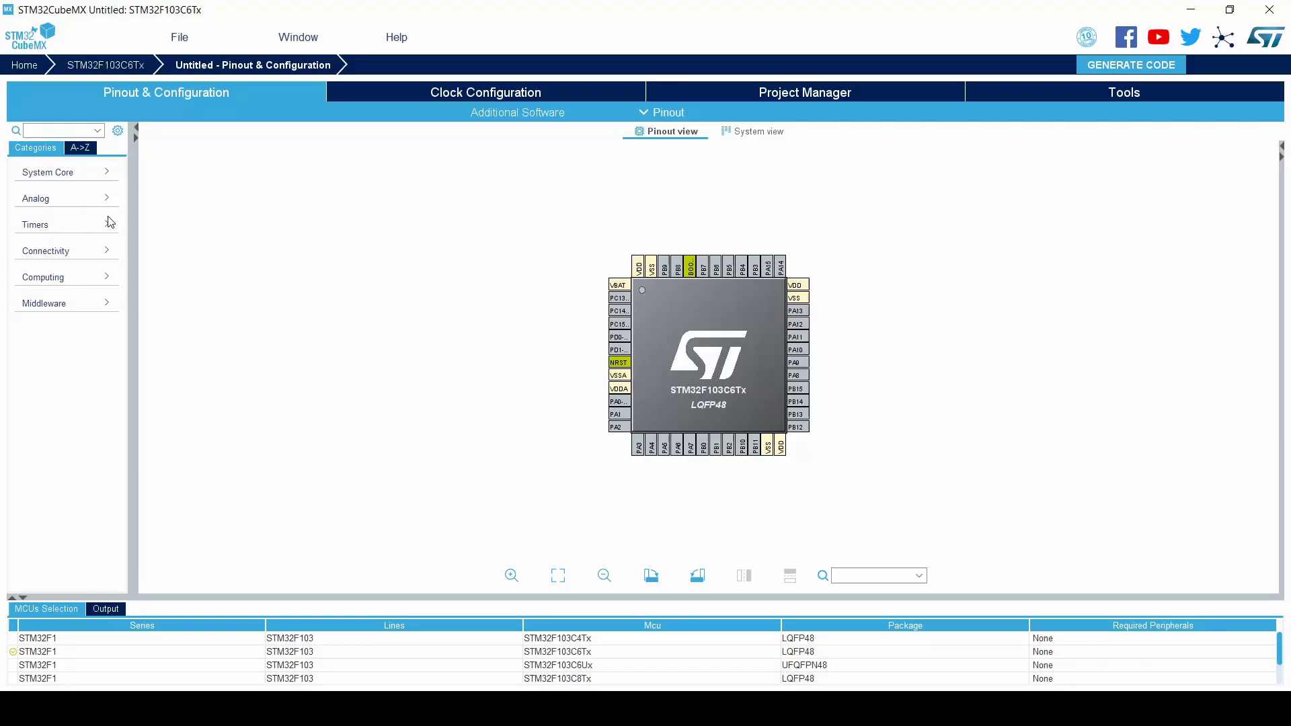
scroll(755, 422, up, 1)
scroll(737, 405, up, 1)
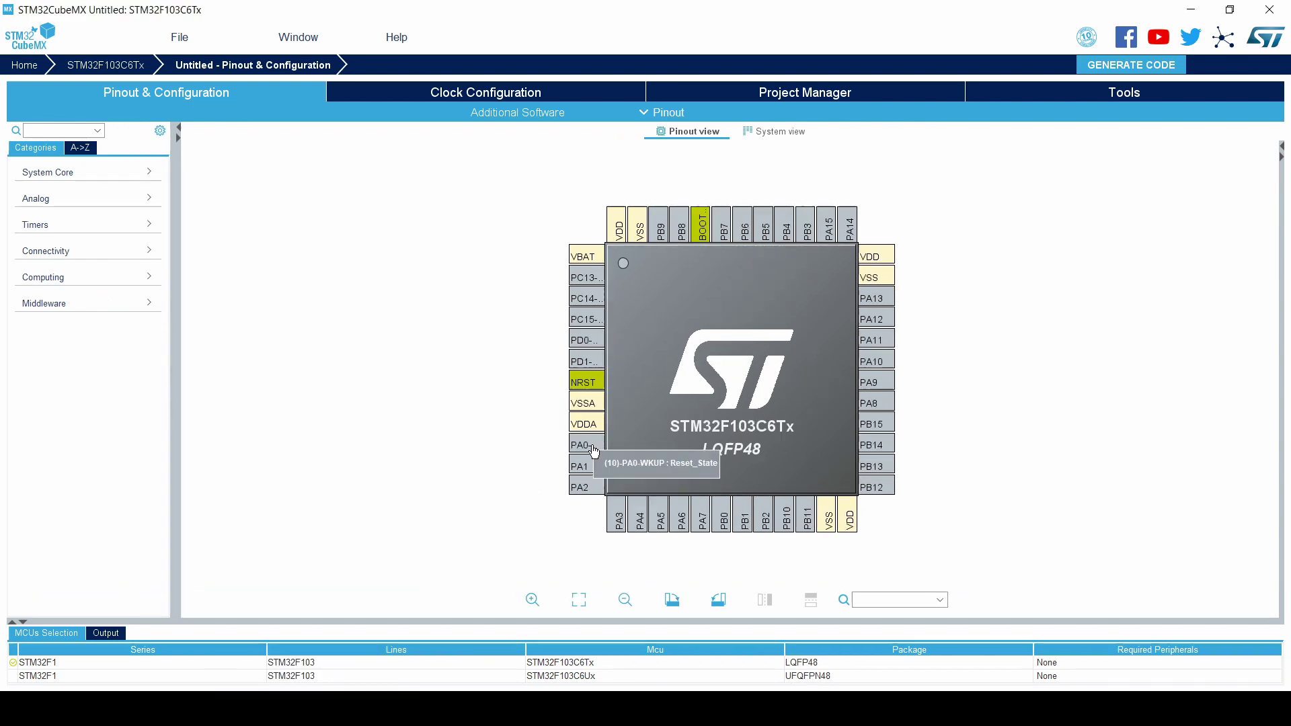
Step: Configure pin PA0 as GPIO_Input on the STM32CubeMX chip diagram
click(592, 448)
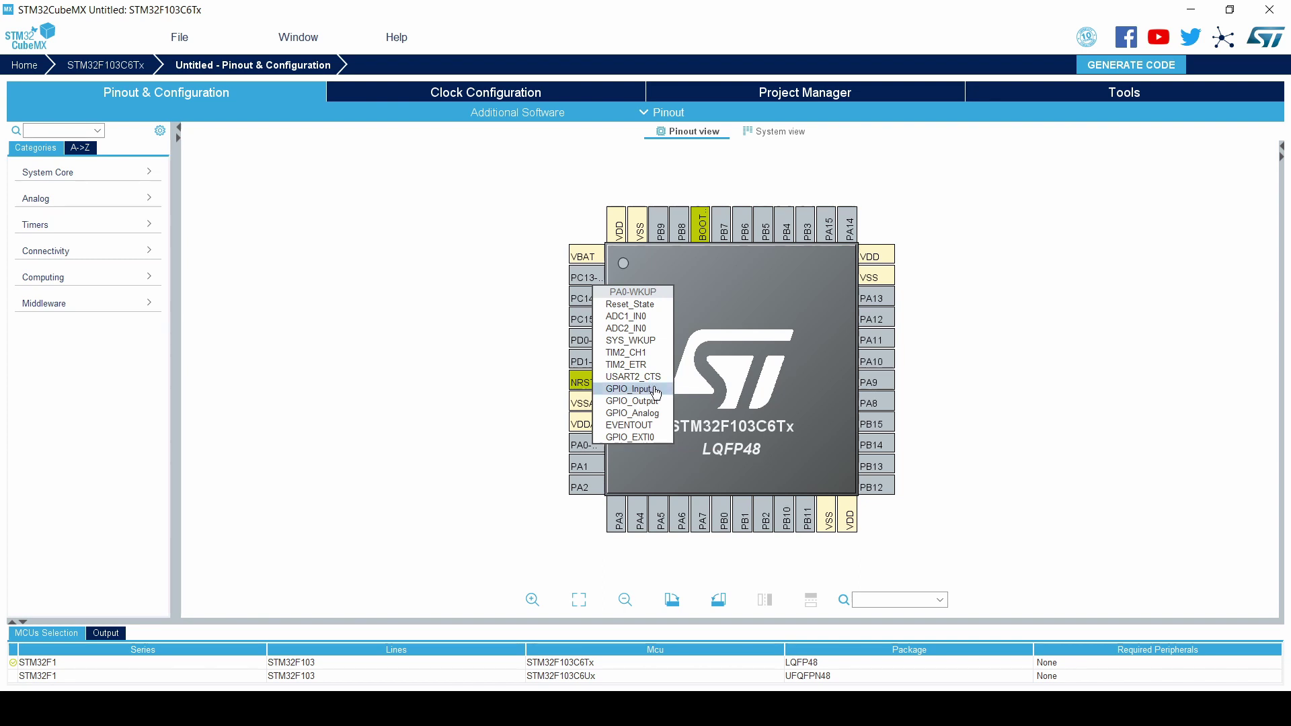
click(634, 389)
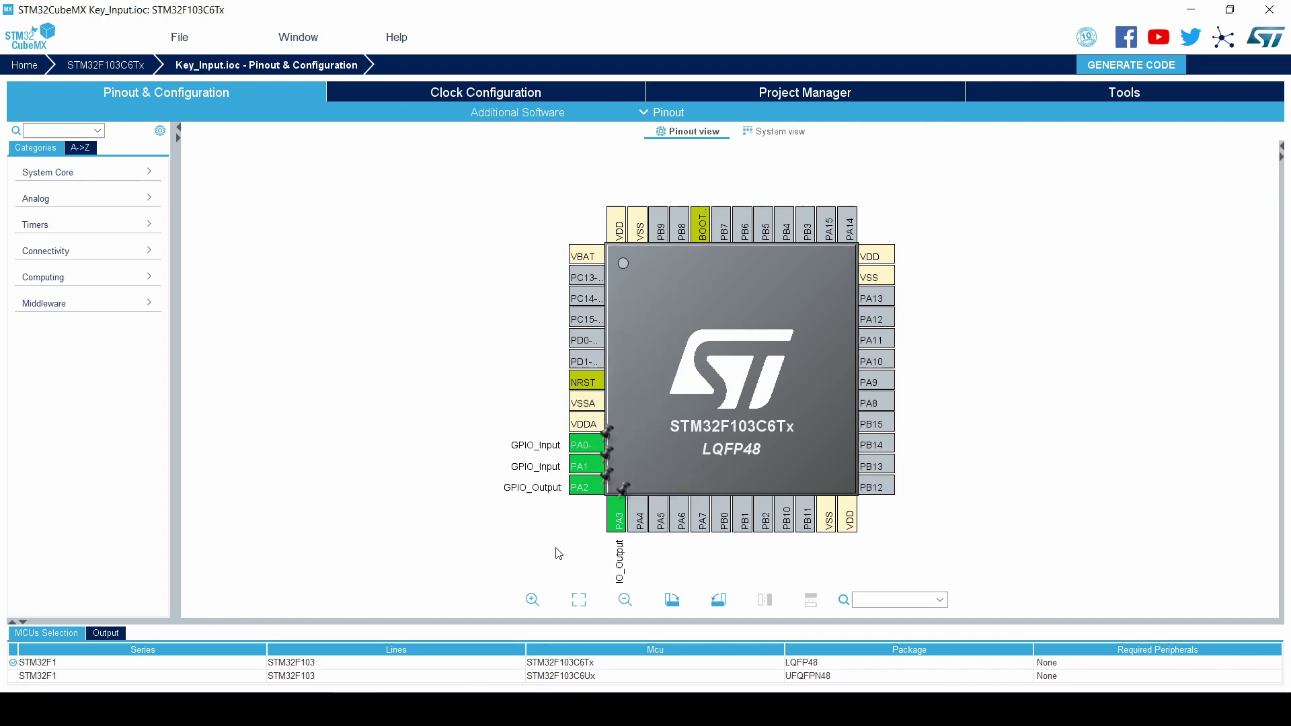
drag(778, 424, 773, 388)
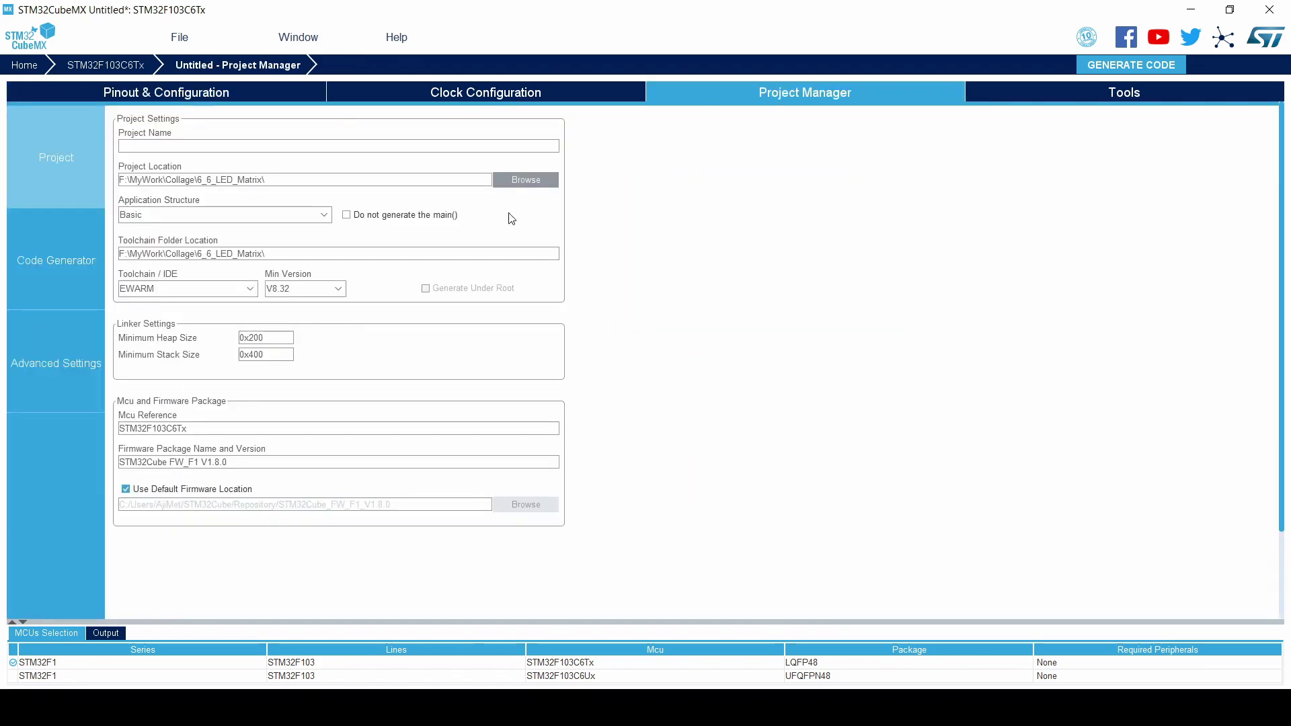
text(K)
text(ey_)
text(I)
text(nput)
Step: Set the project location to the Key interface folder
click(535, 182)
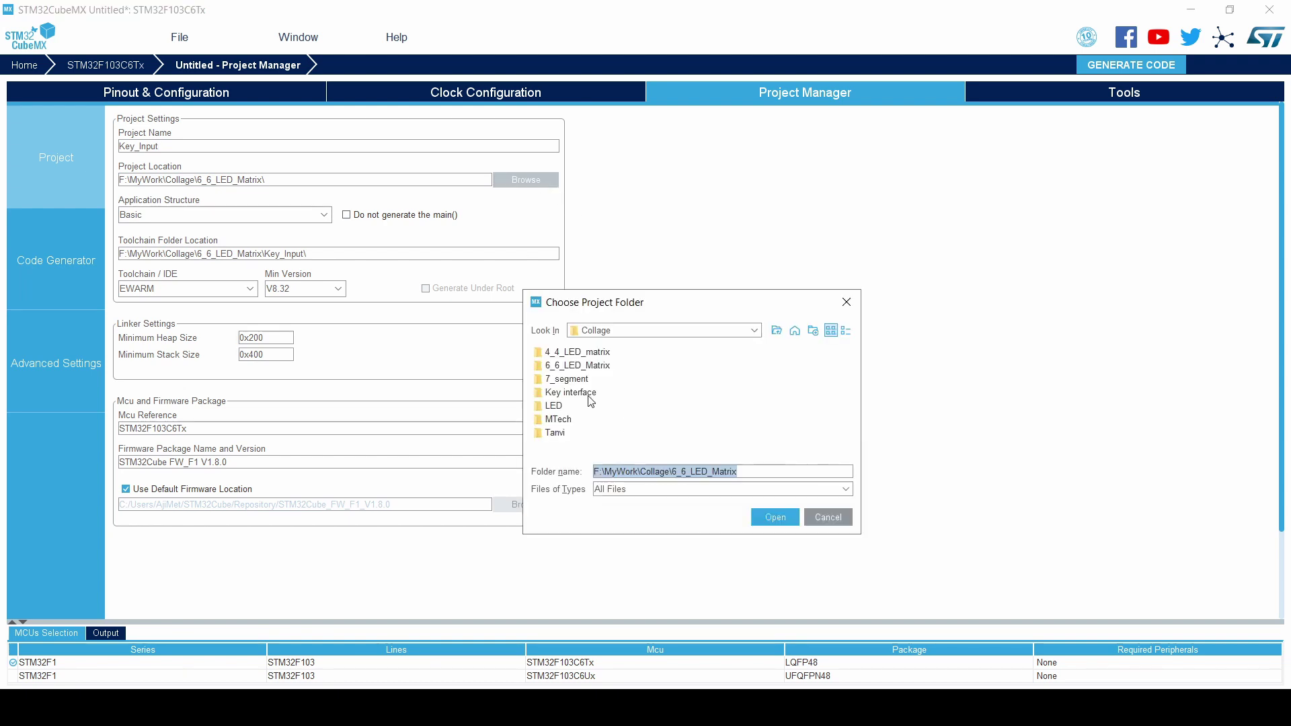
click(571, 392)
double_click(571, 393)
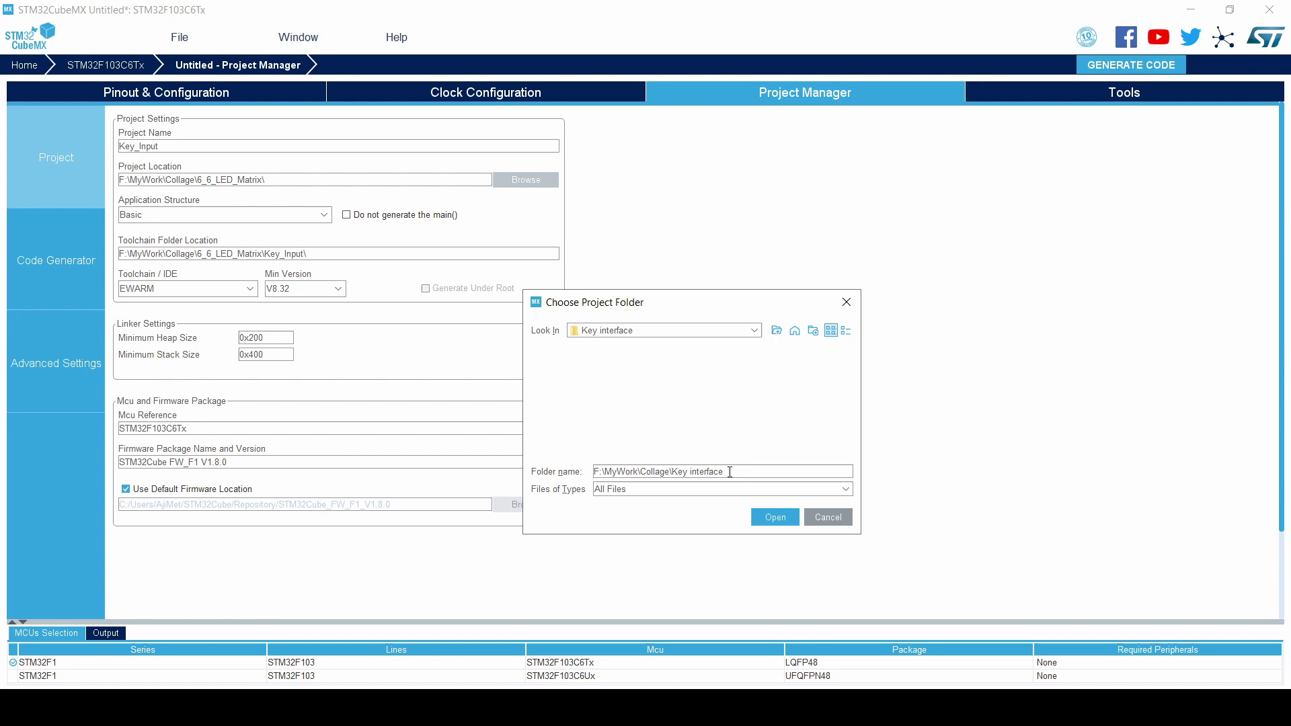
click(775, 517)
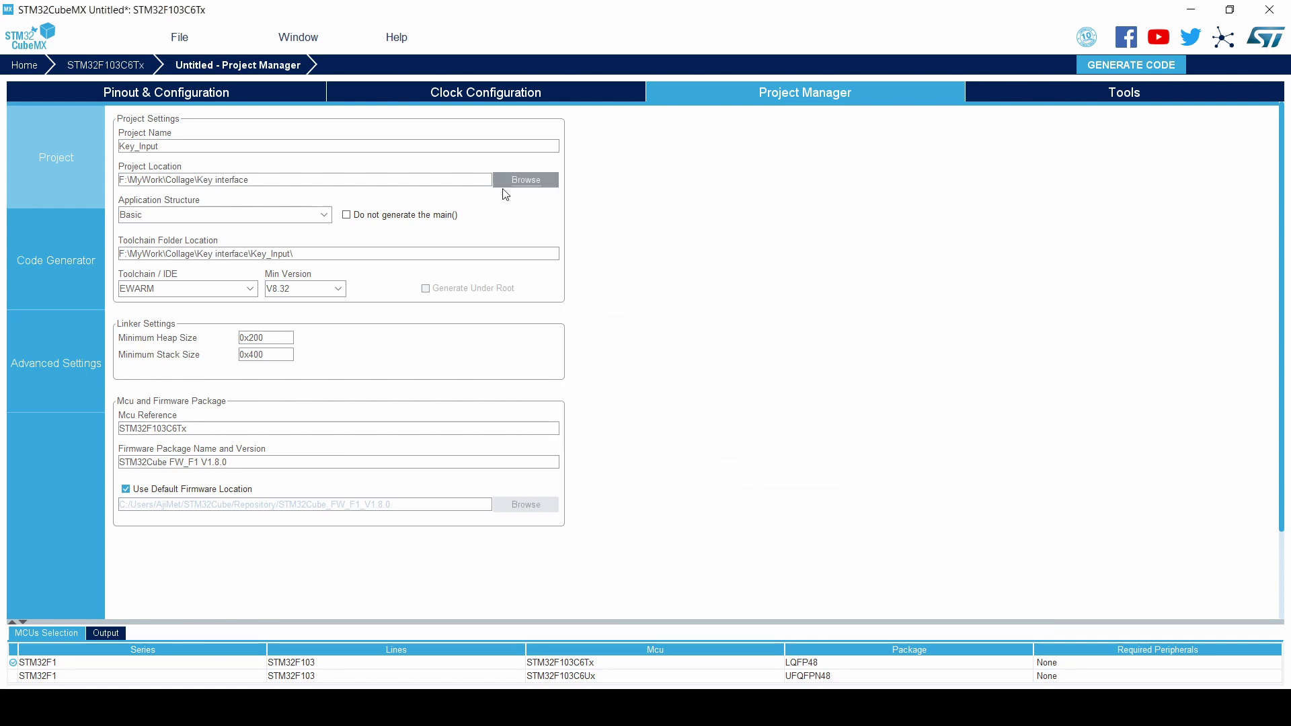
Step: Target the MDK-ARM toolchain and generate the project code
click(250, 289)
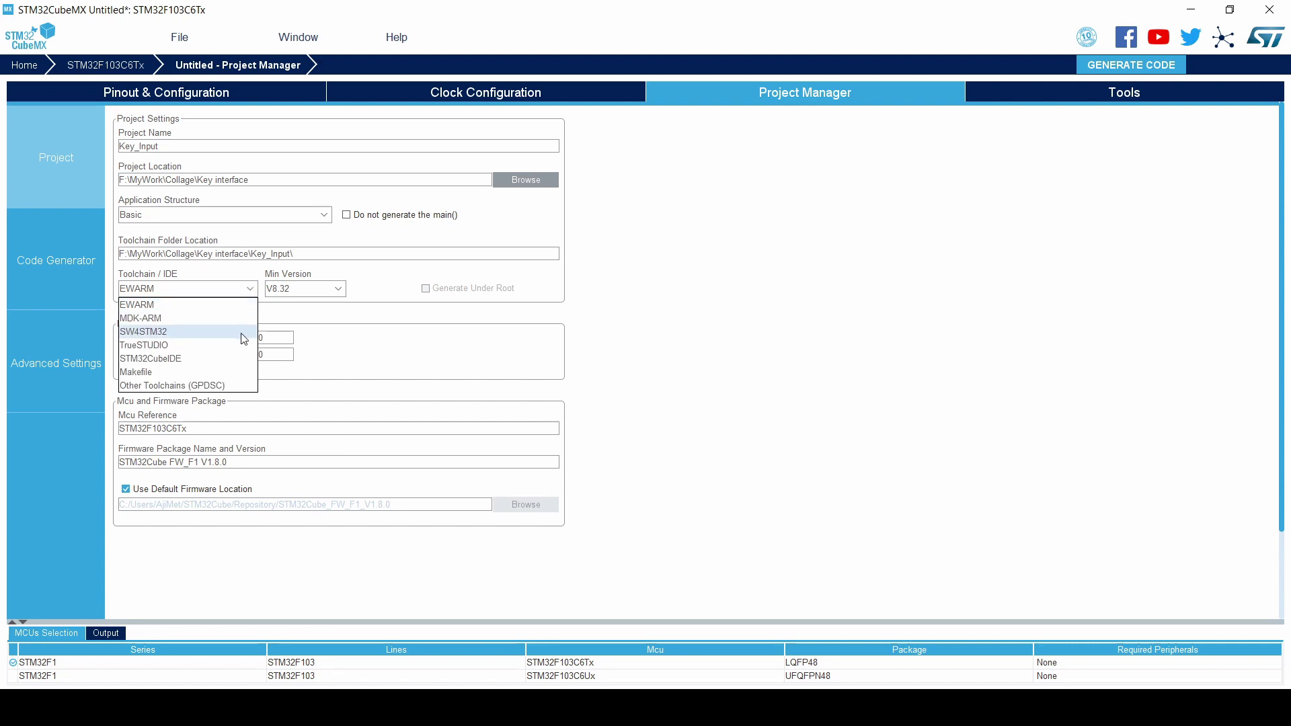
click(202, 318)
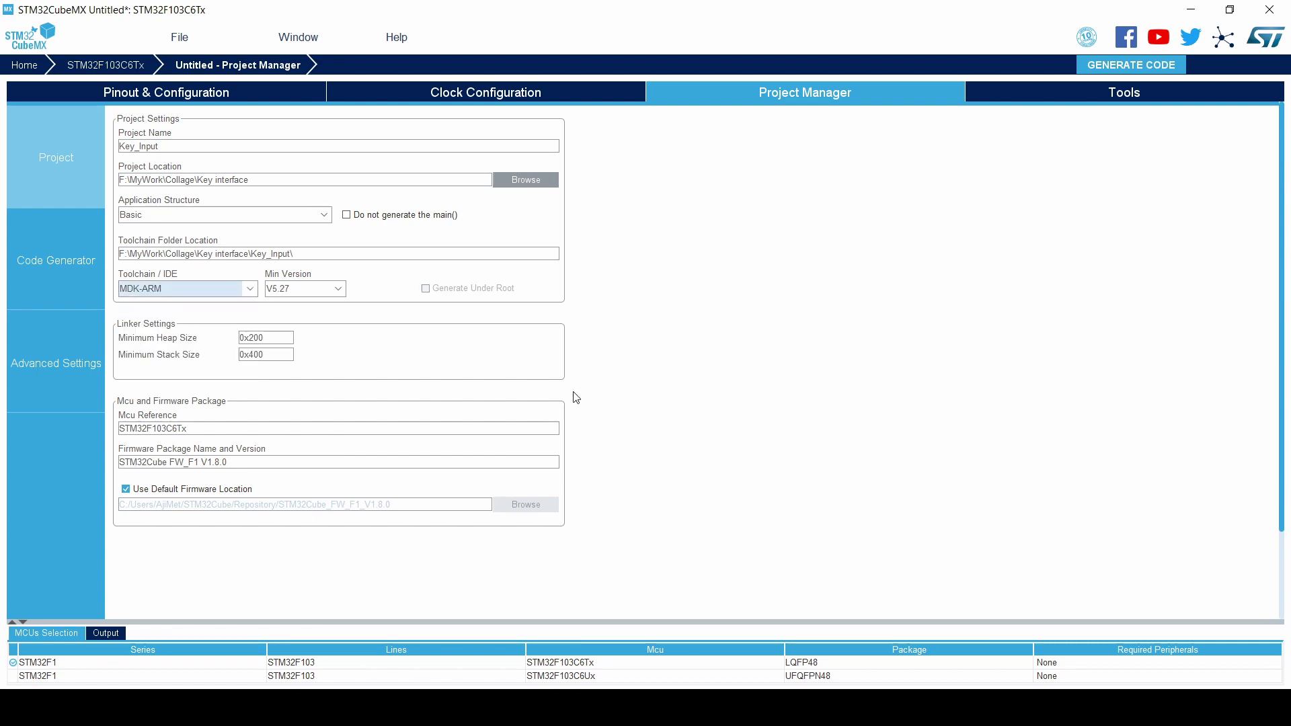
click(1173, 64)
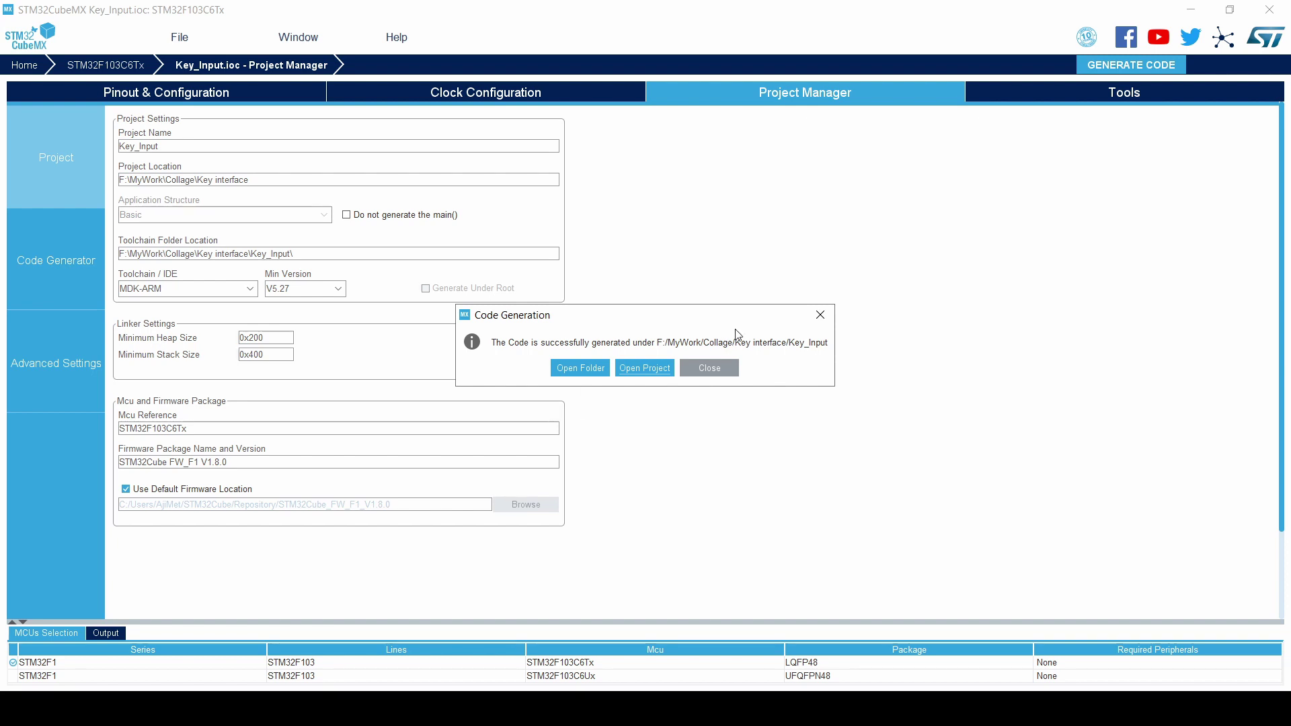
Step: Open the Key_Input project and load main.c from Application/User, with the cursor at line 20
click(644, 369)
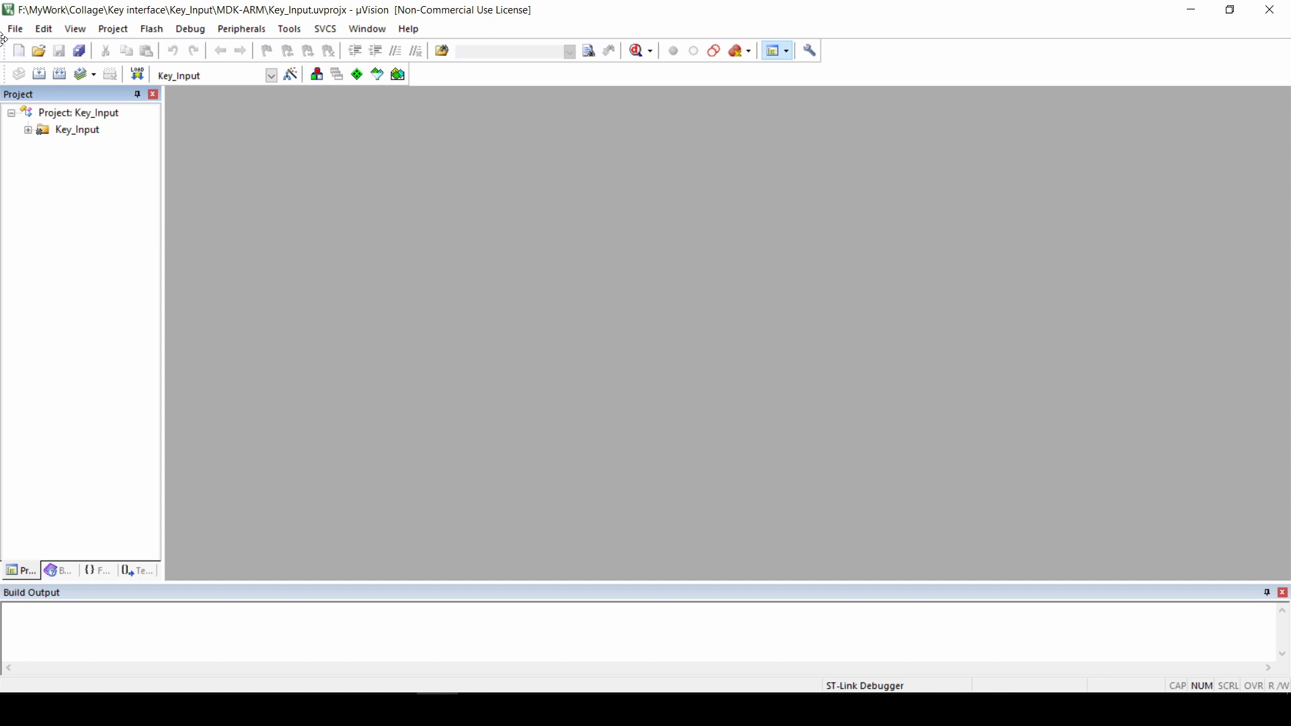
click(28, 130)
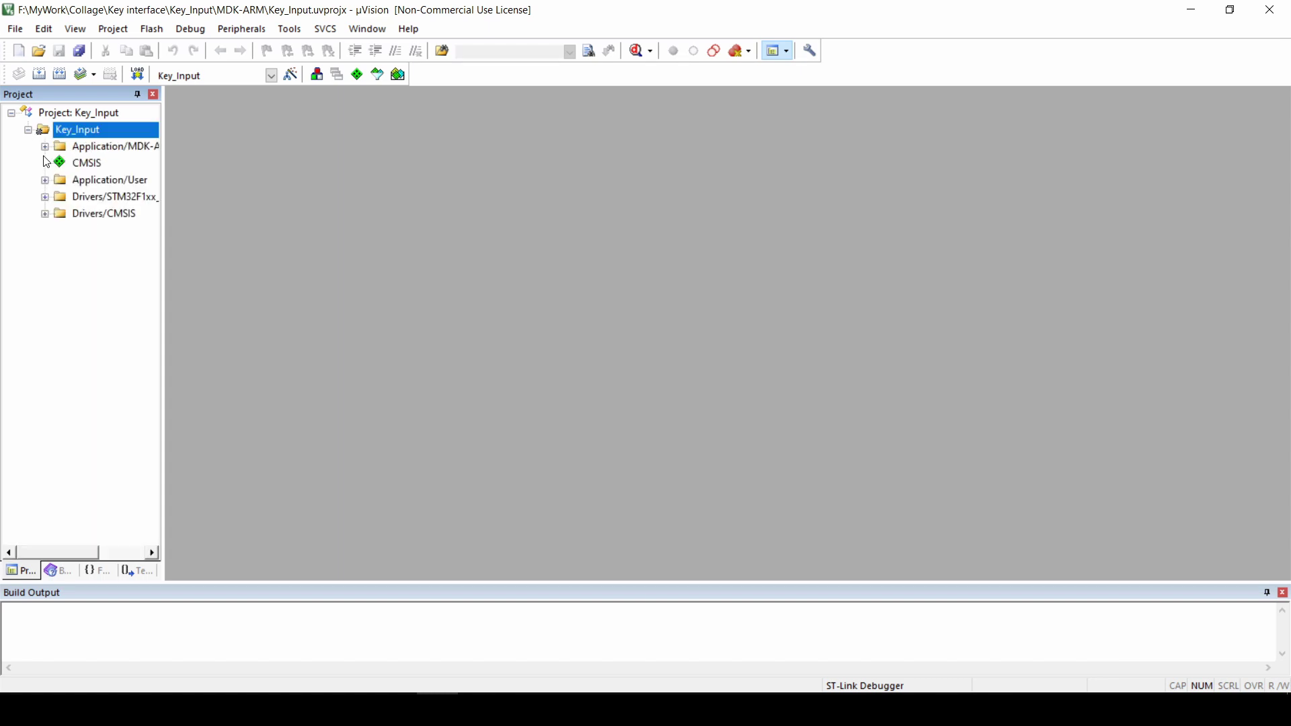
click(45, 180)
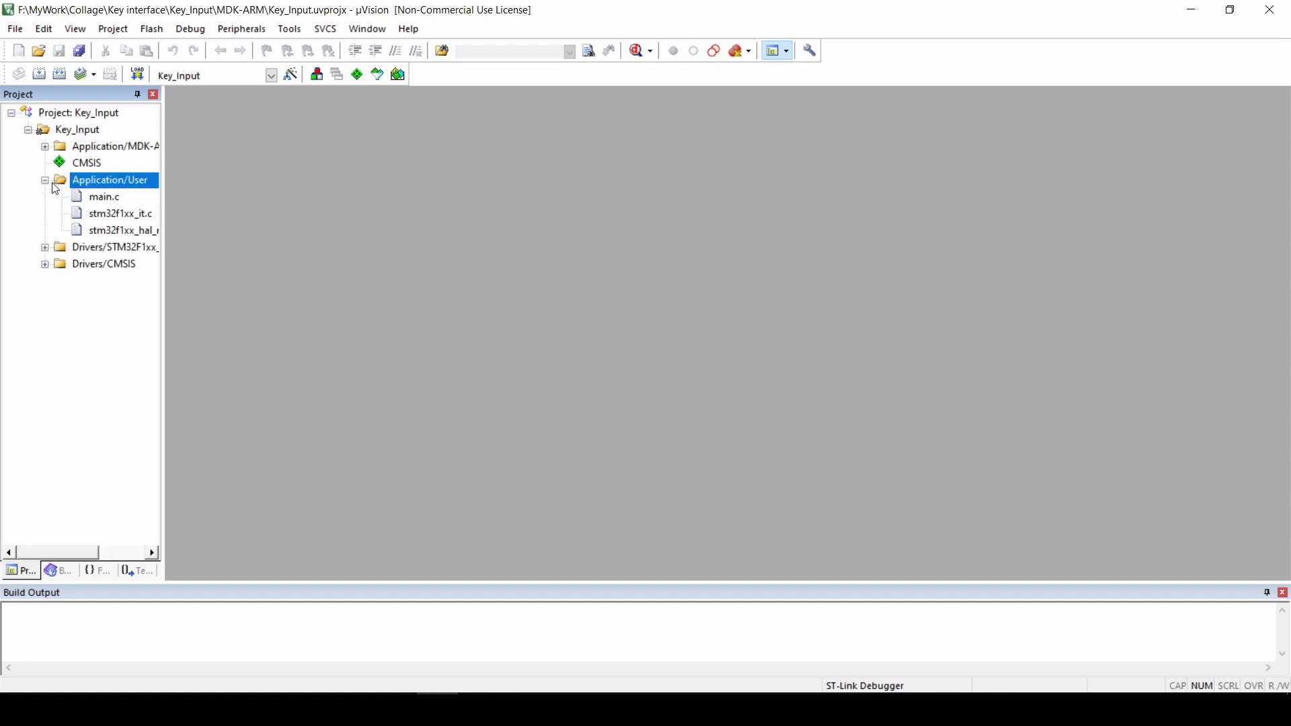
double_click(104, 197)
click(763, 368)
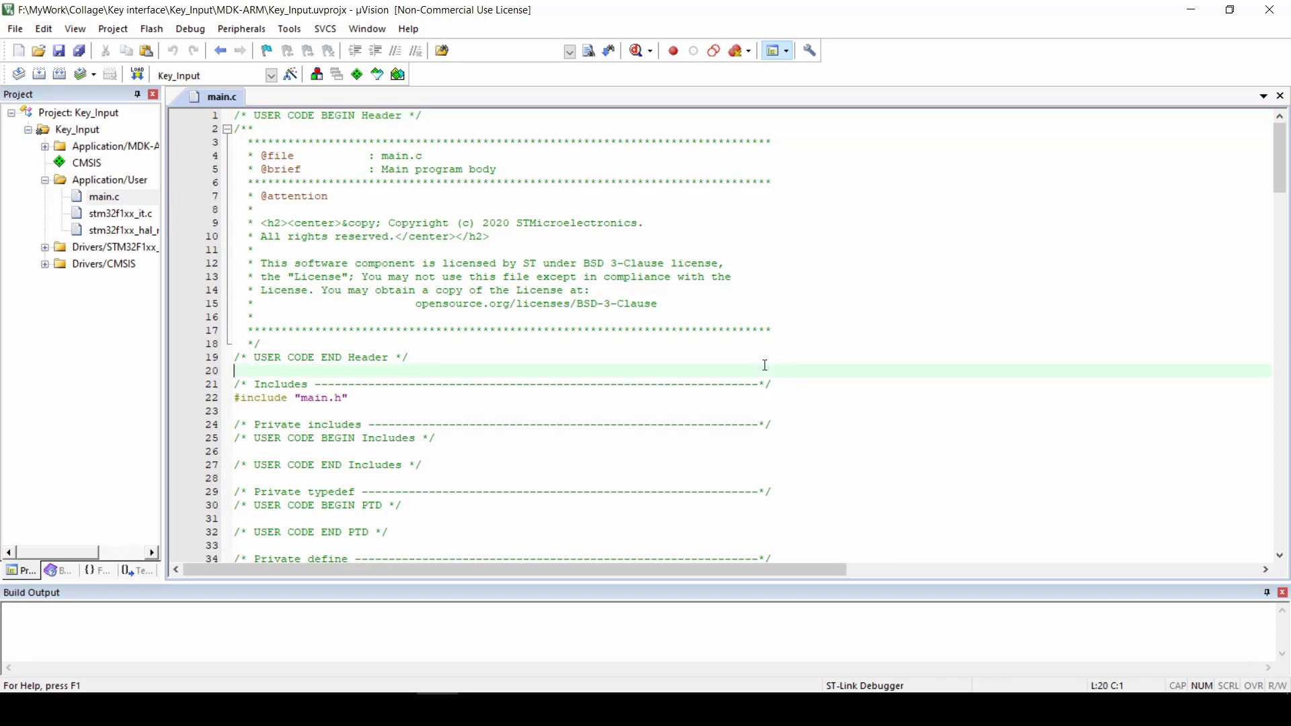
scroll(764, 366, up, 1)
scroll(763, 365, up, 1)
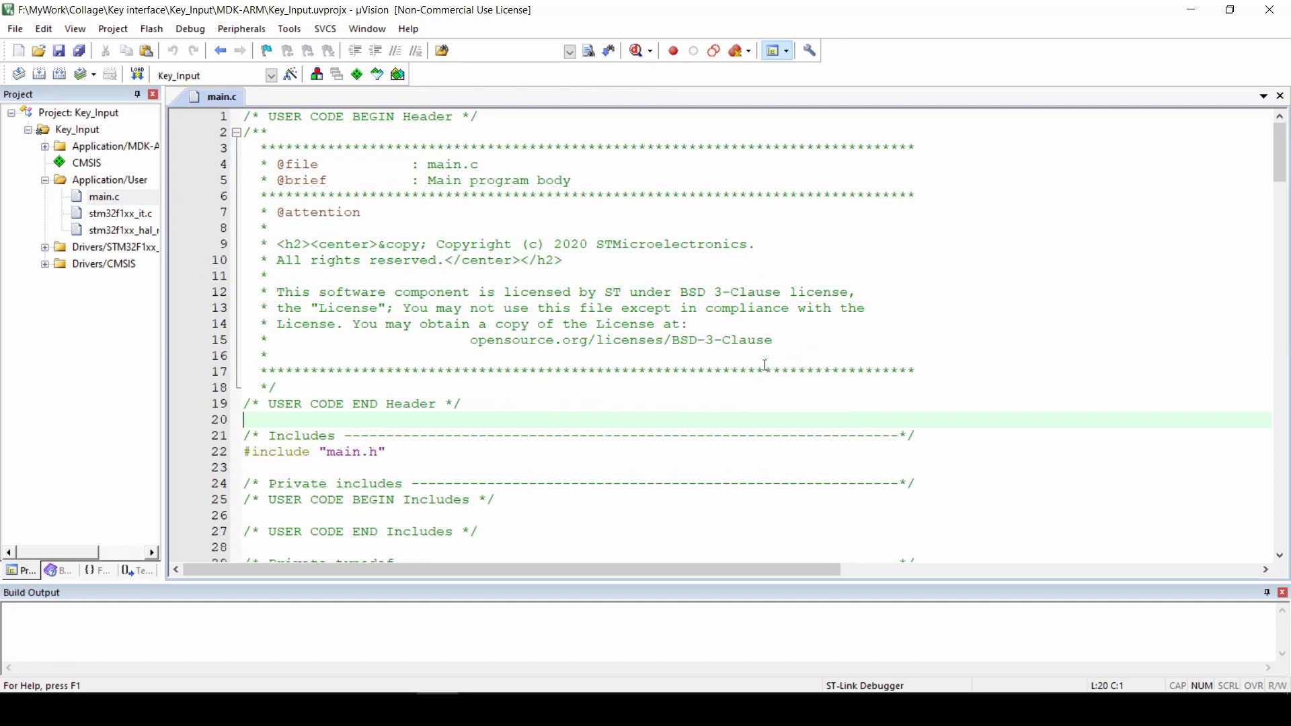
scroll(763, 366, down, 4)
scroll(764, 366, down, 4)
scroll(763, 365, down, 2)
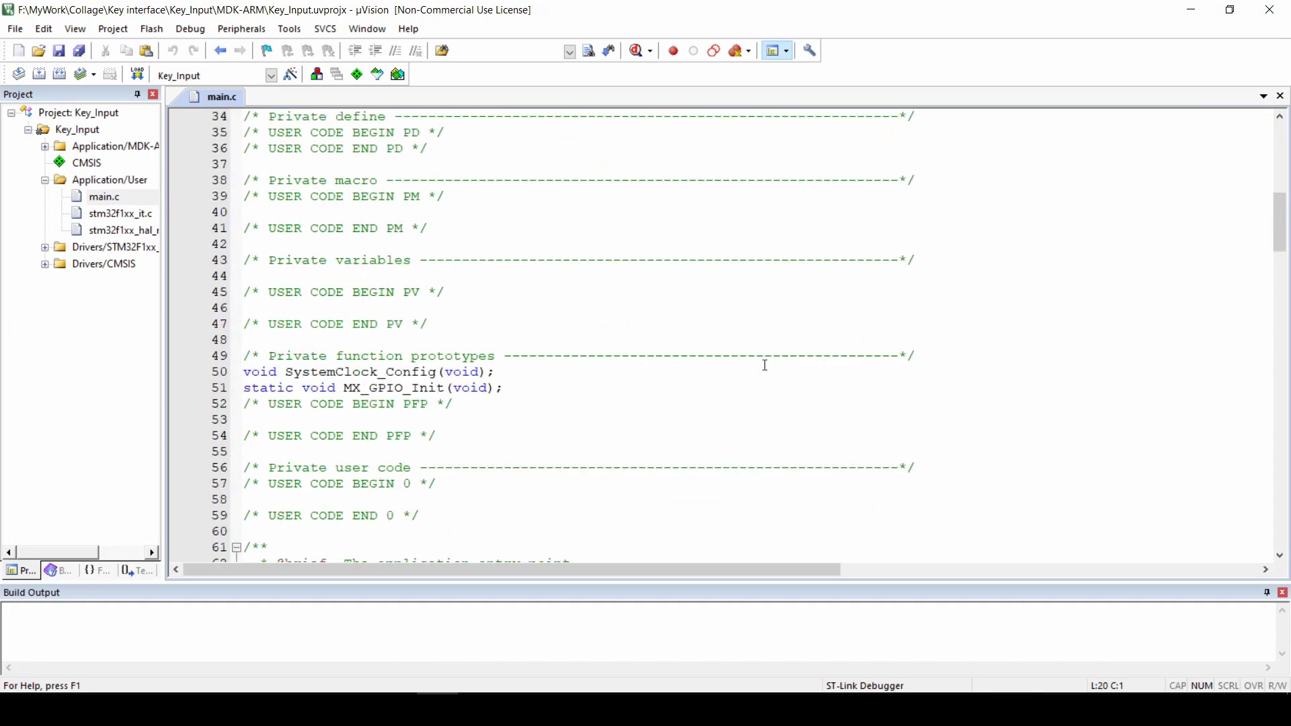
scroll(764, 366, down, 2)
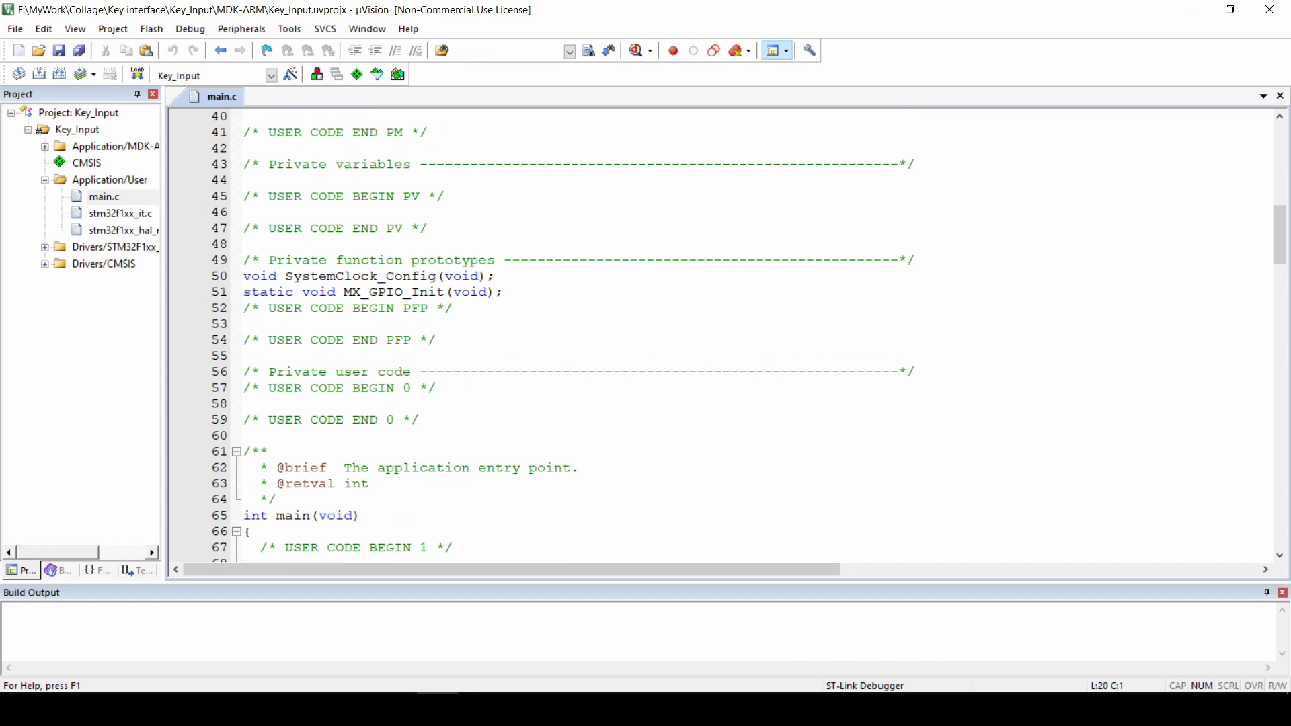
scroll(764, 365, down, 5)
scroll(764, 365, down, 4)
scroll(763, 365, down, 5)
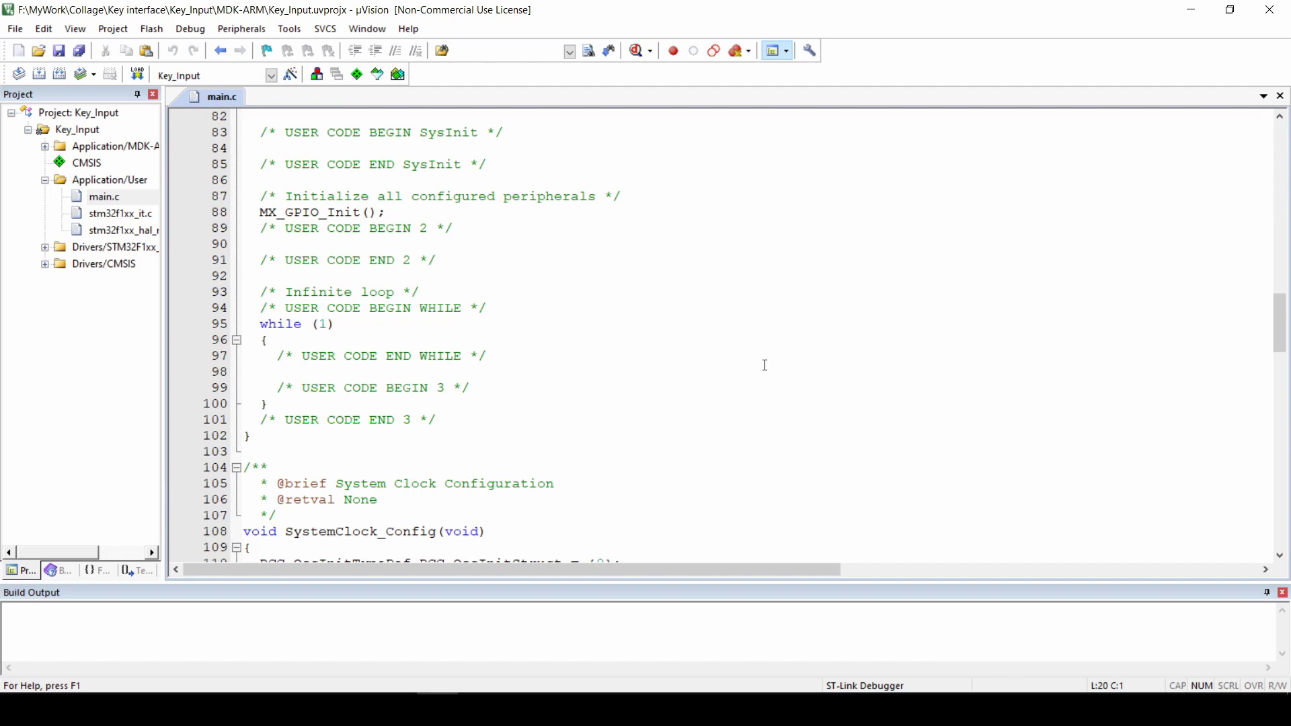
scroll(763, 365, down, 3)
text(unsi)
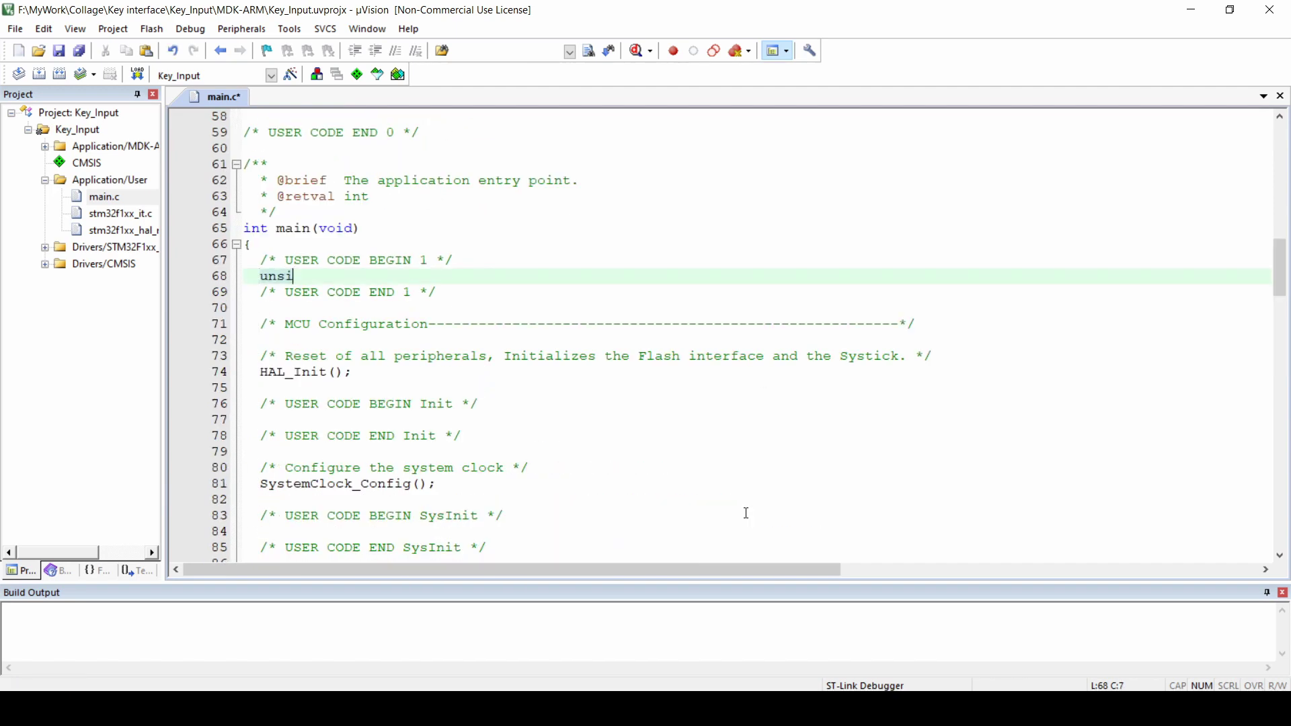
text(gned in)
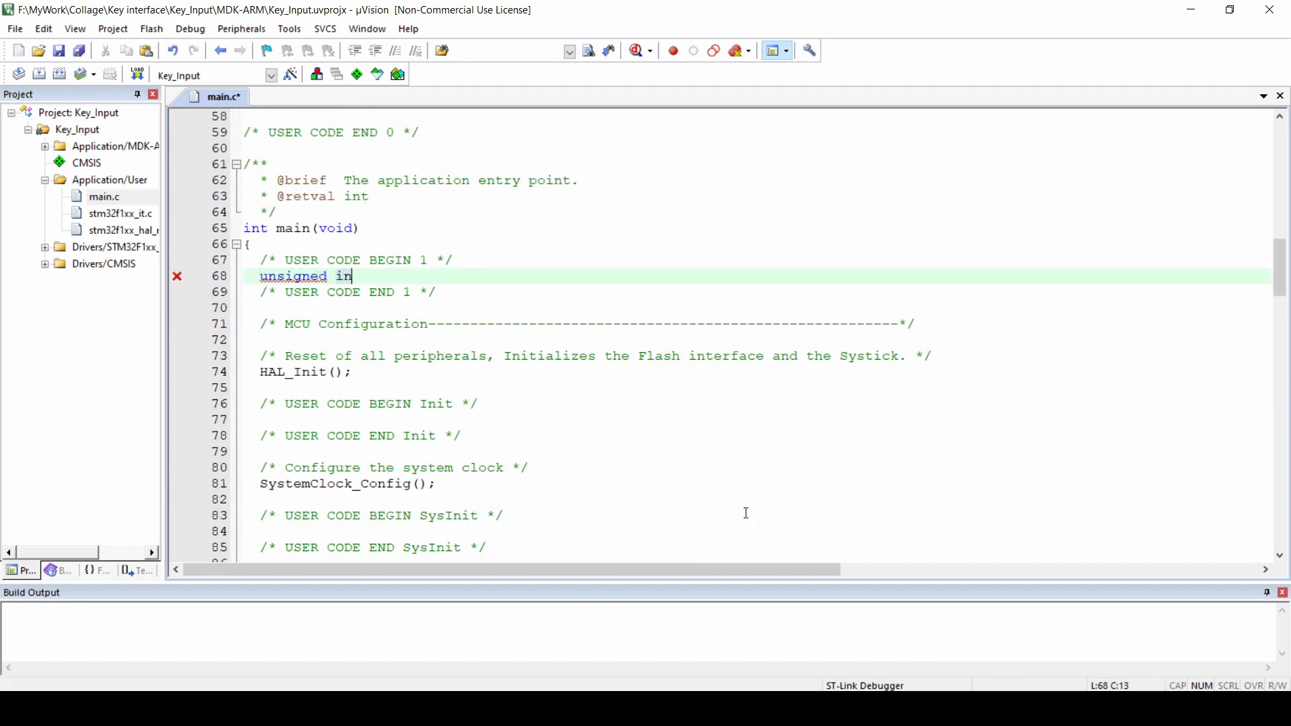
text(t)
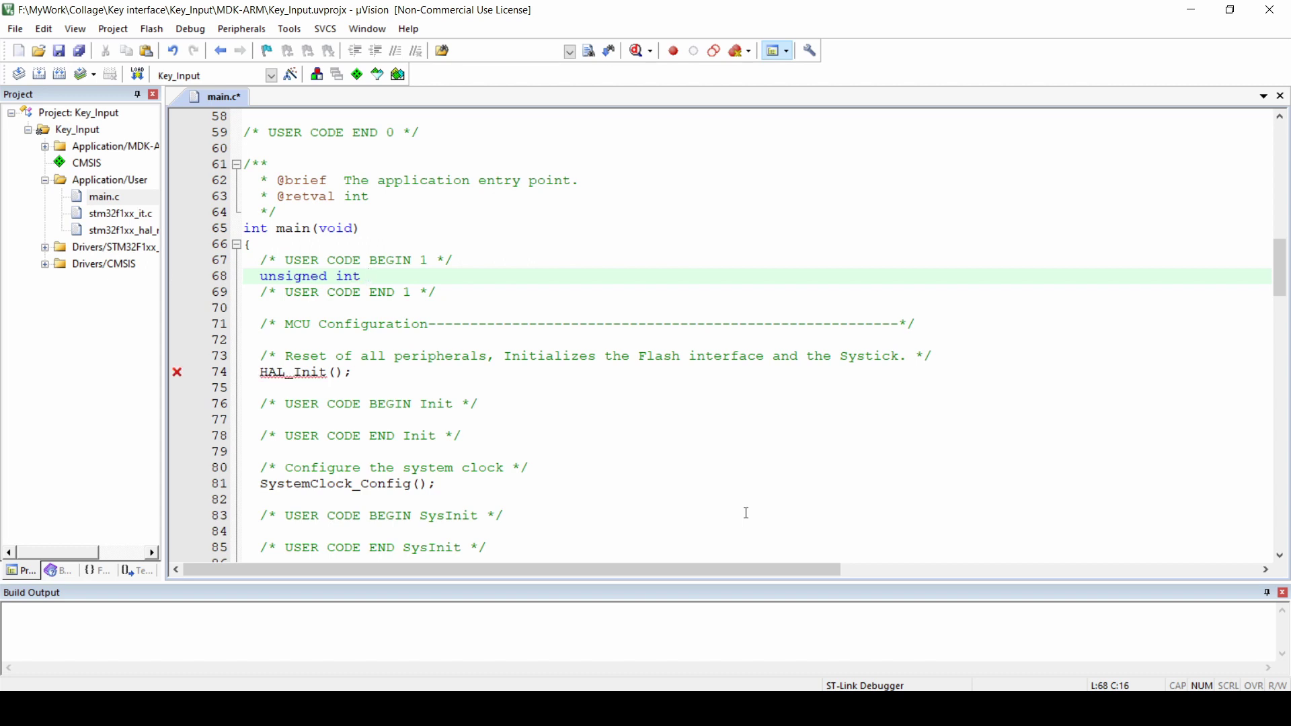
text( SET)
text(_VAR)
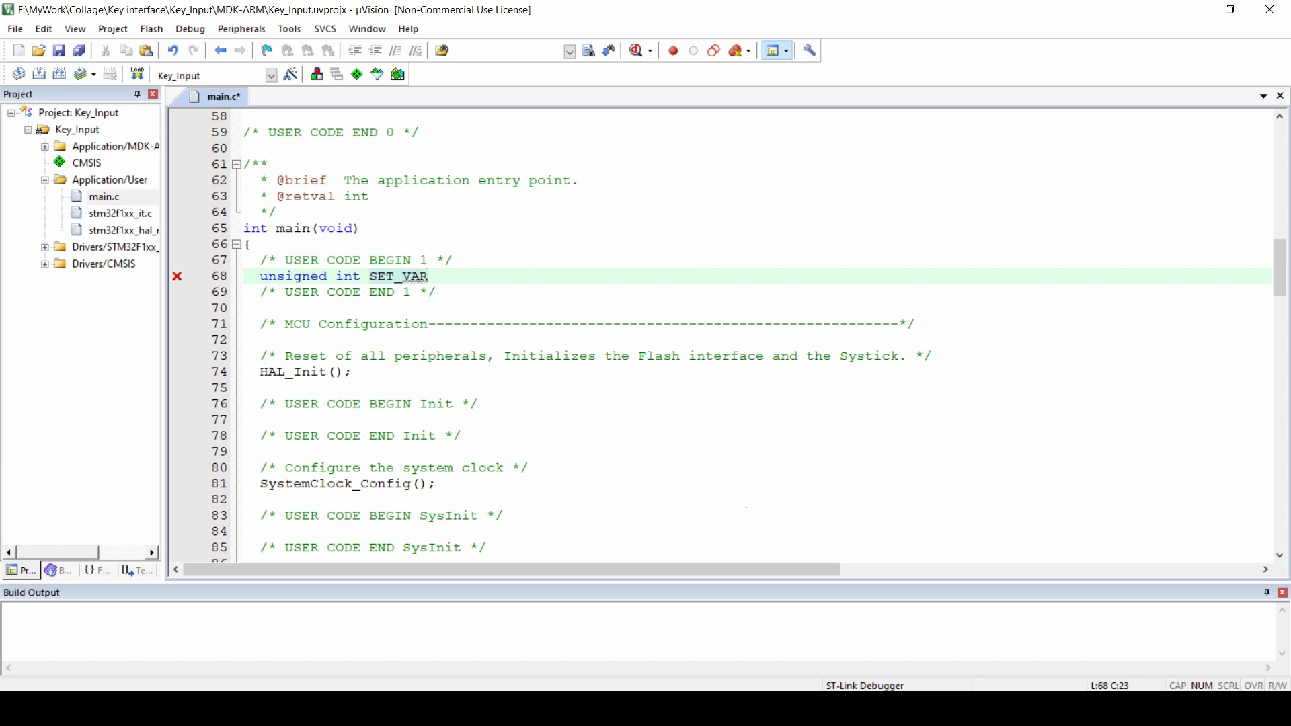
text(;)
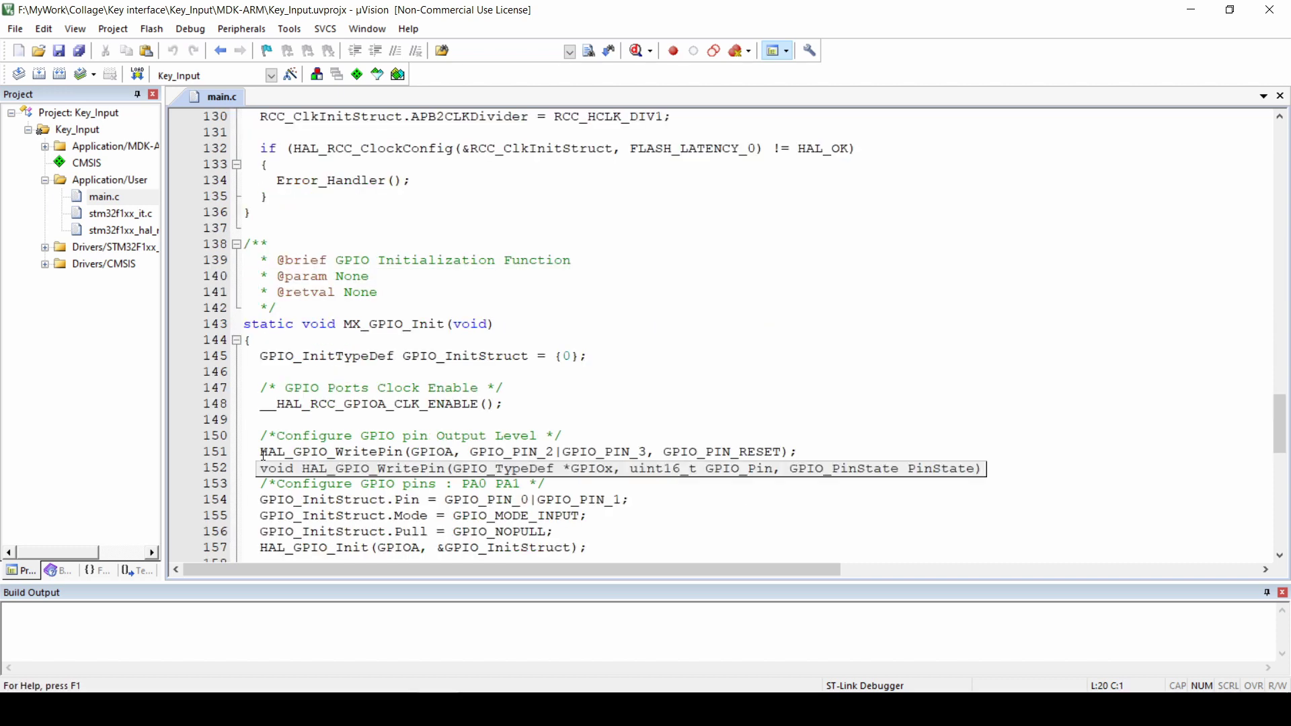
Step: Remove the stray GPIO_PIN_3 argument from the copied GPIO_PIN_2 reset write
shift+click(807, 450)
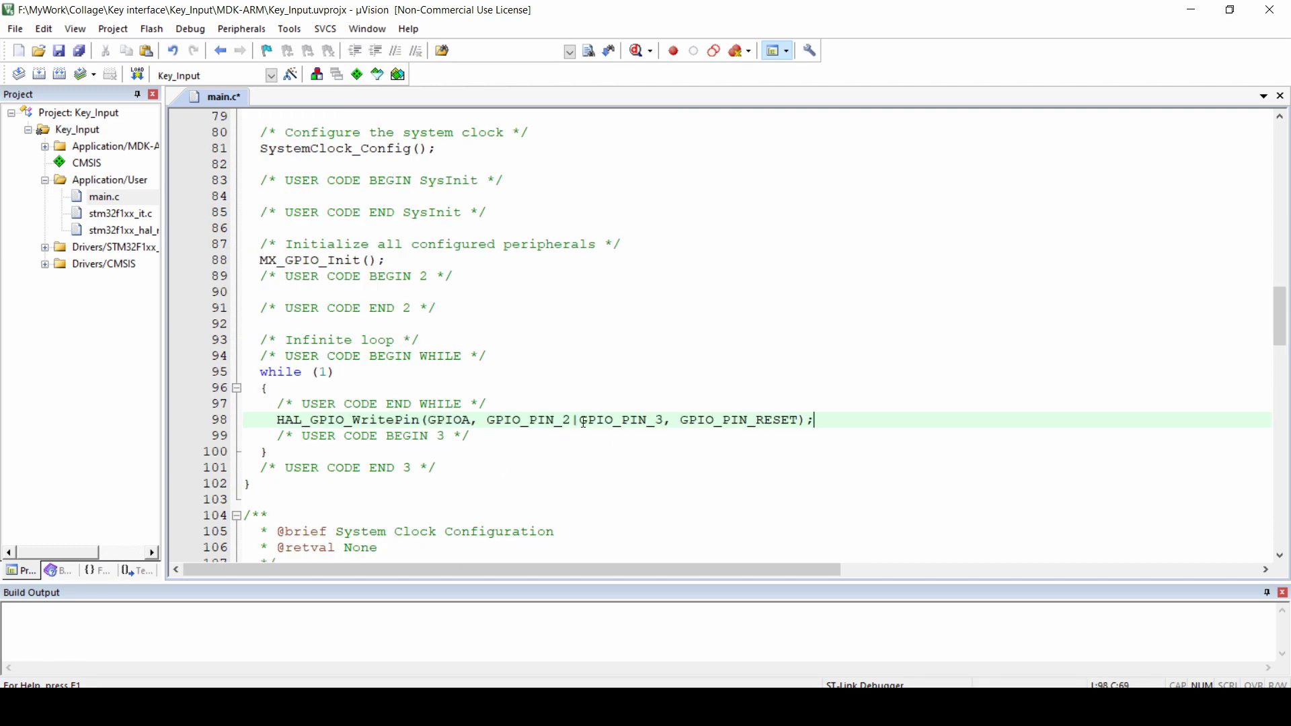
drag(572, 419, 664, 420)
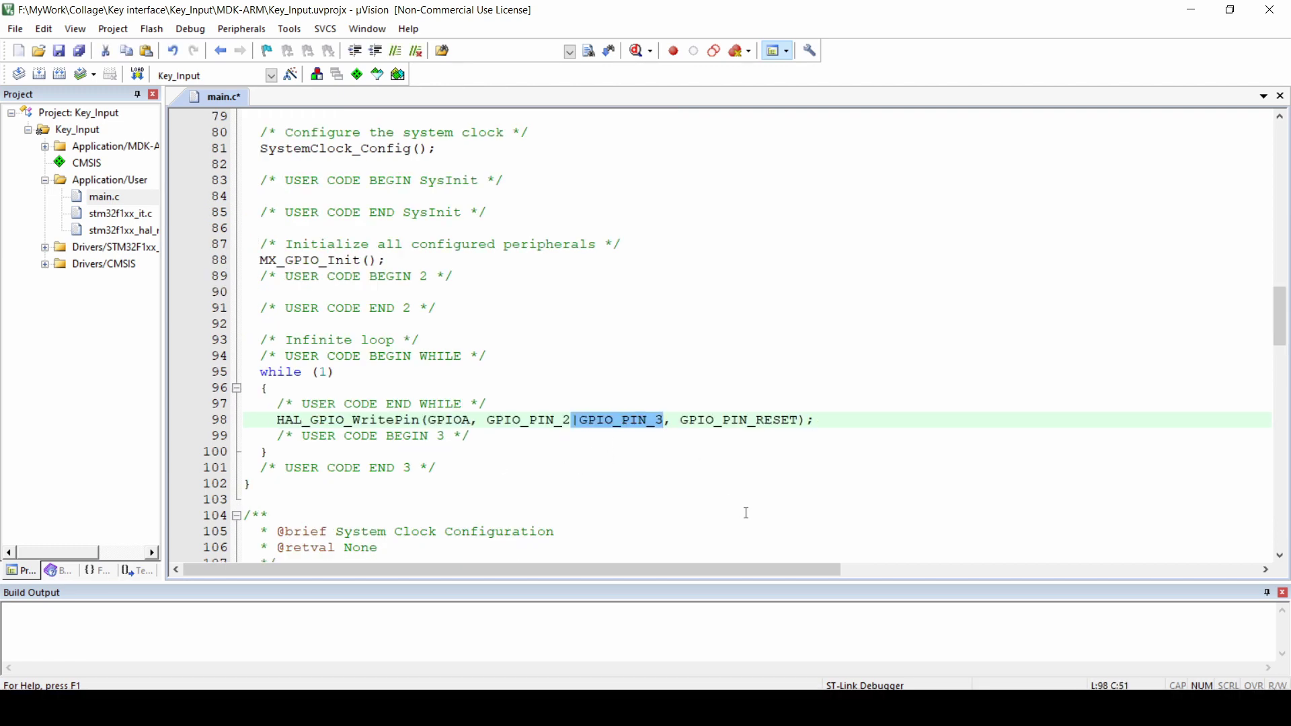
key(Delete)
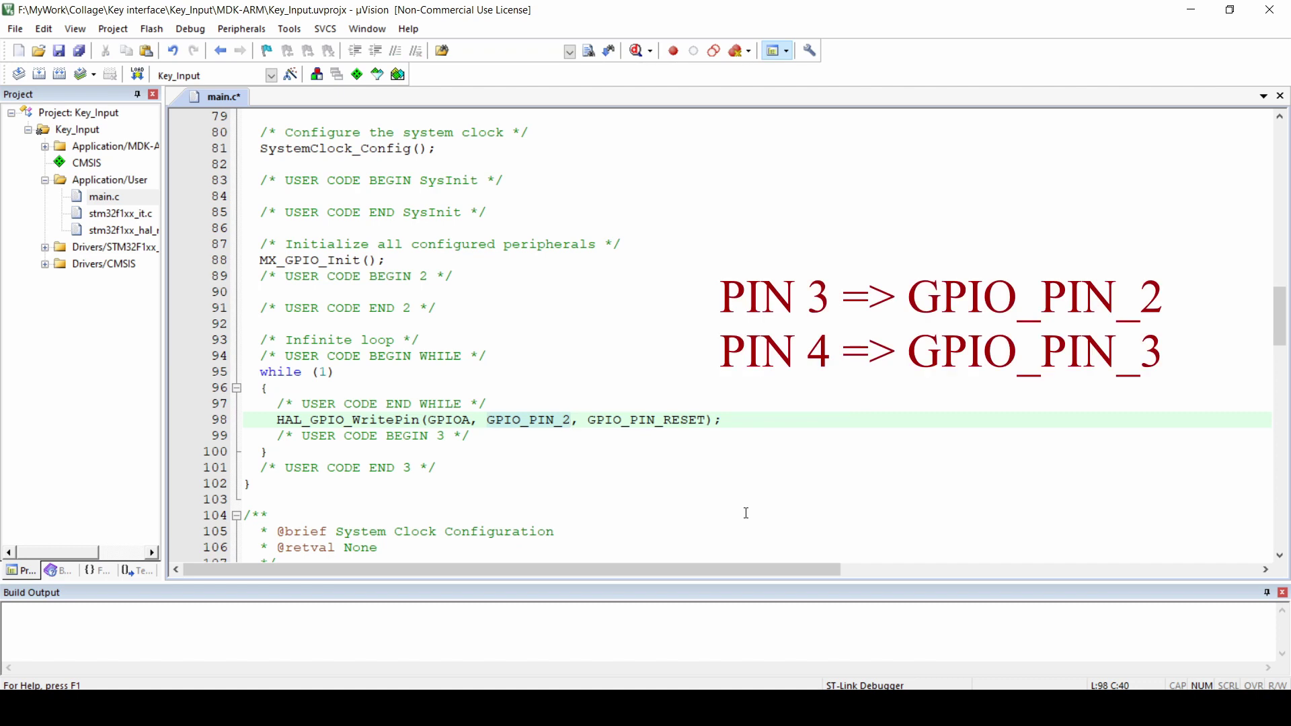
key(Right)
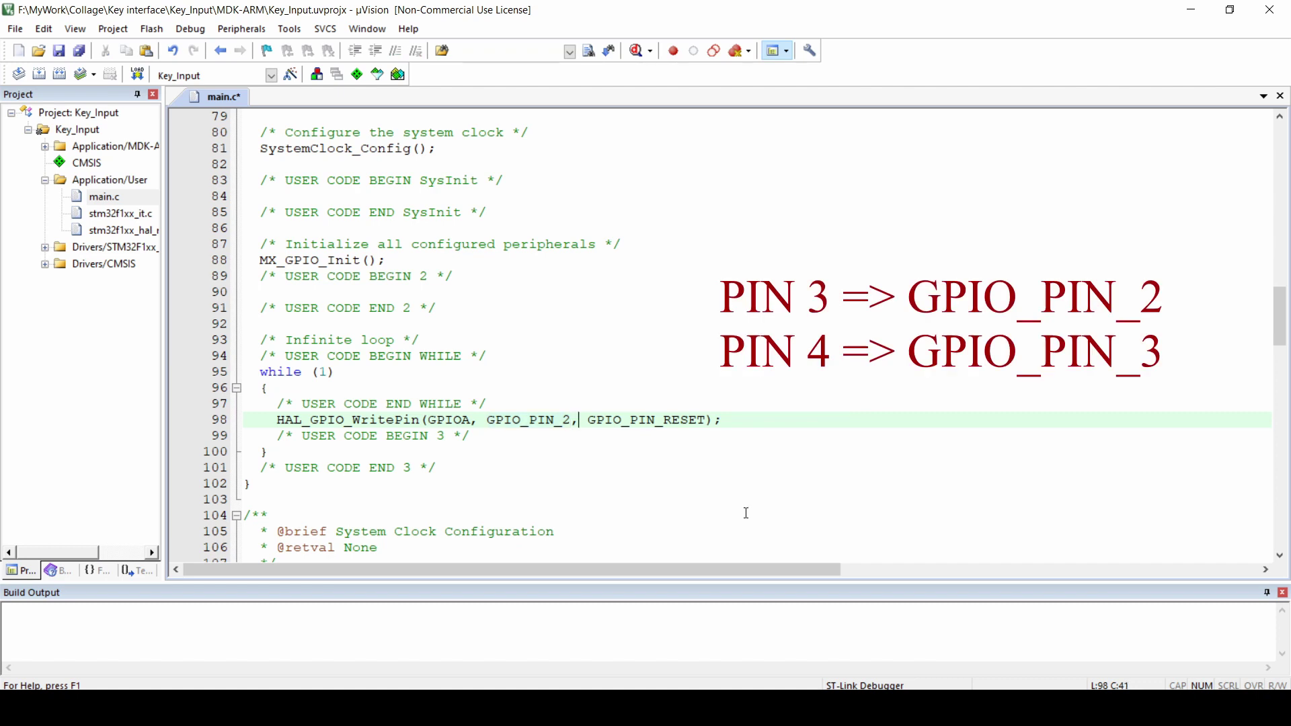
key(Right)
key(Right)
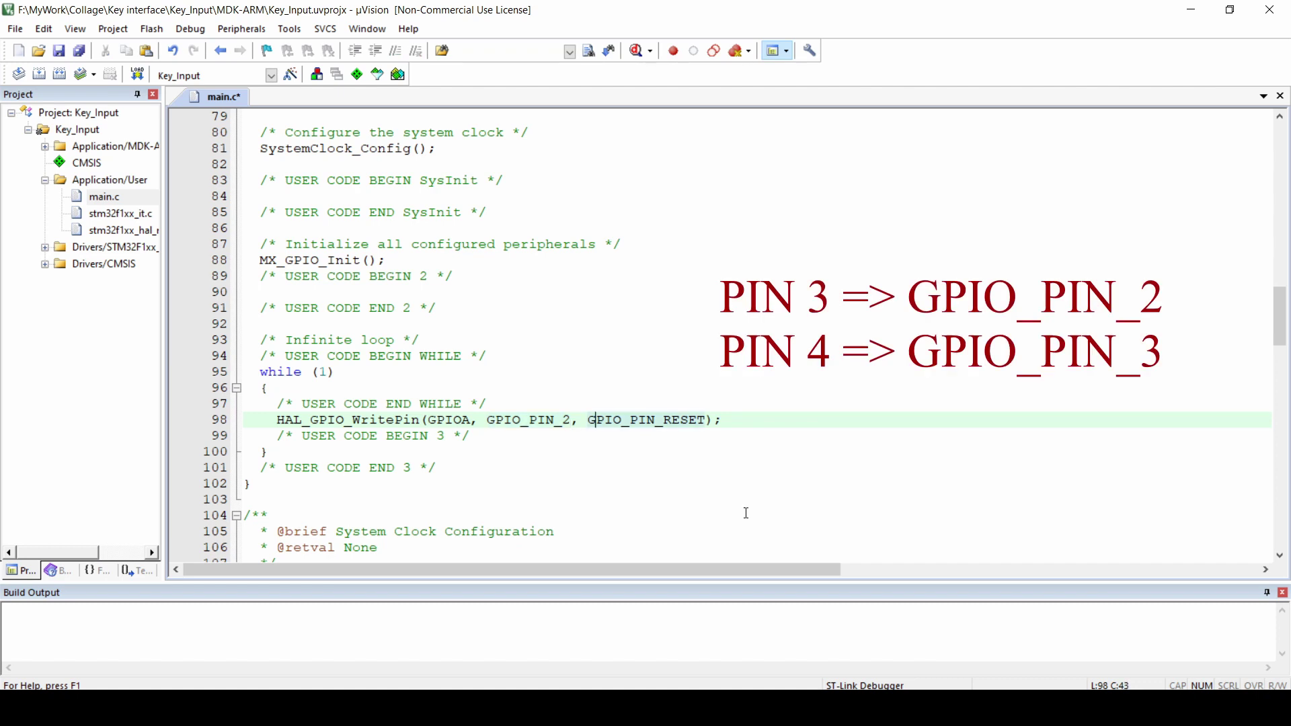
key(Right)
key(Right)
key(Right)
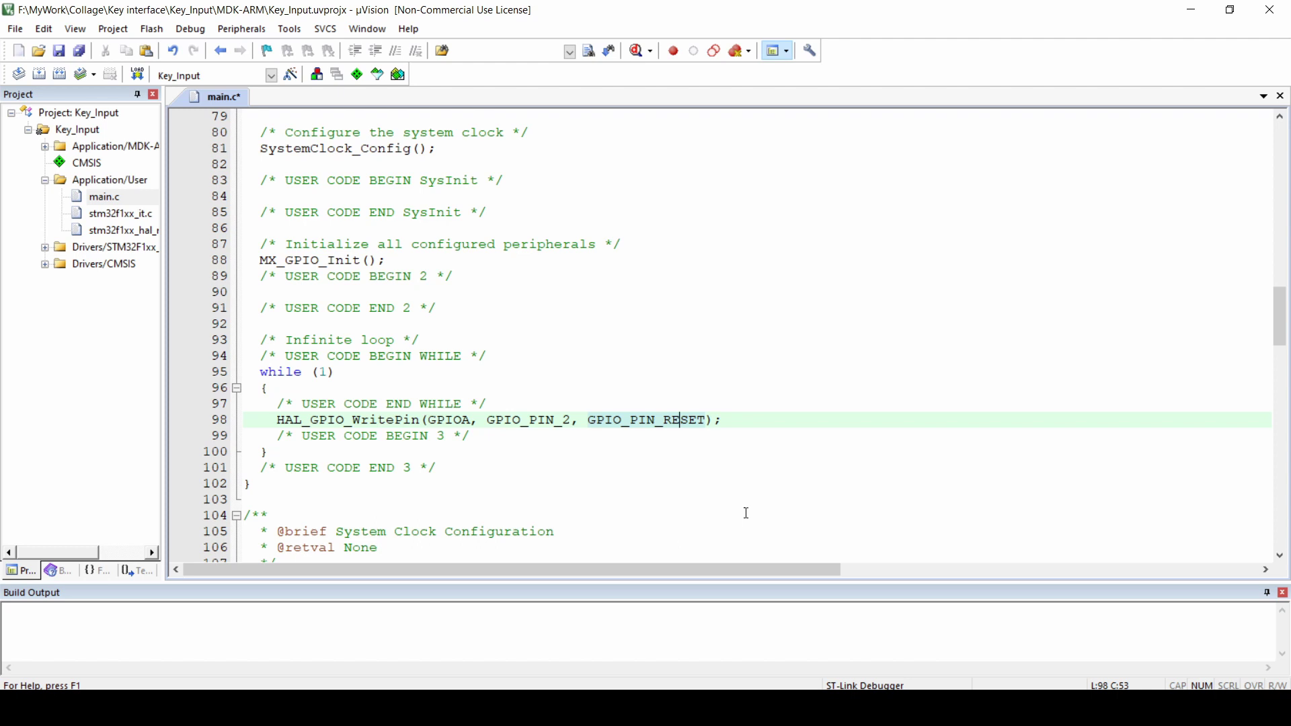
key(Right)
key(Right)
key(Right)
key(Right)
key(Right)
Step: Add a HAL_Delay line after the write and change the second write to GPIO_PIN_SET
key(Return)
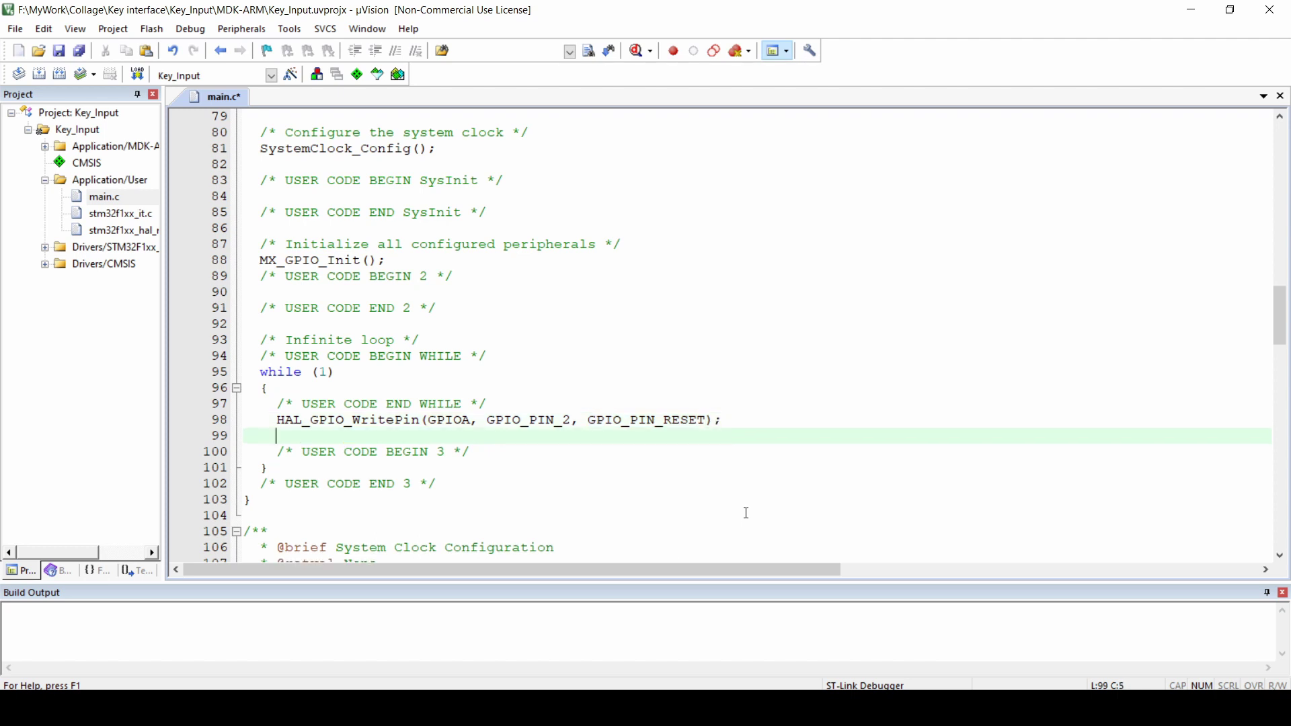
text(HAL_)
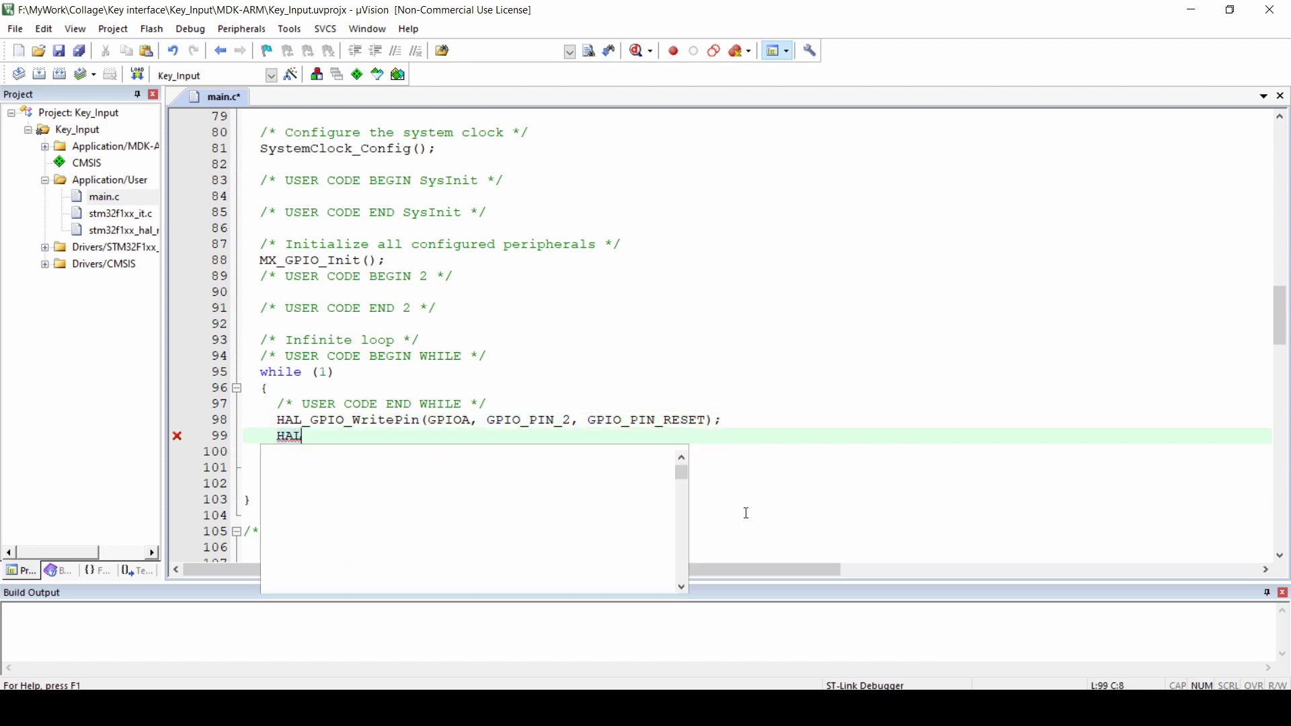
text(de)
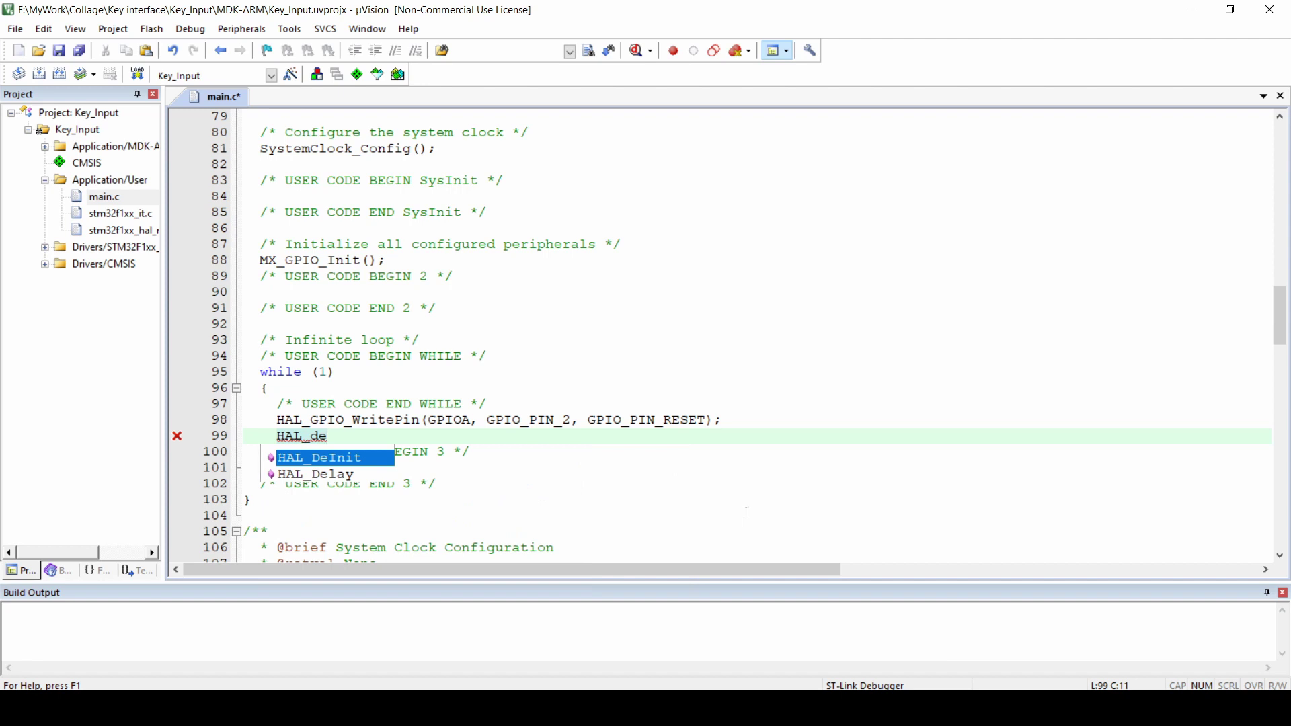
key(Down)
key(Return)
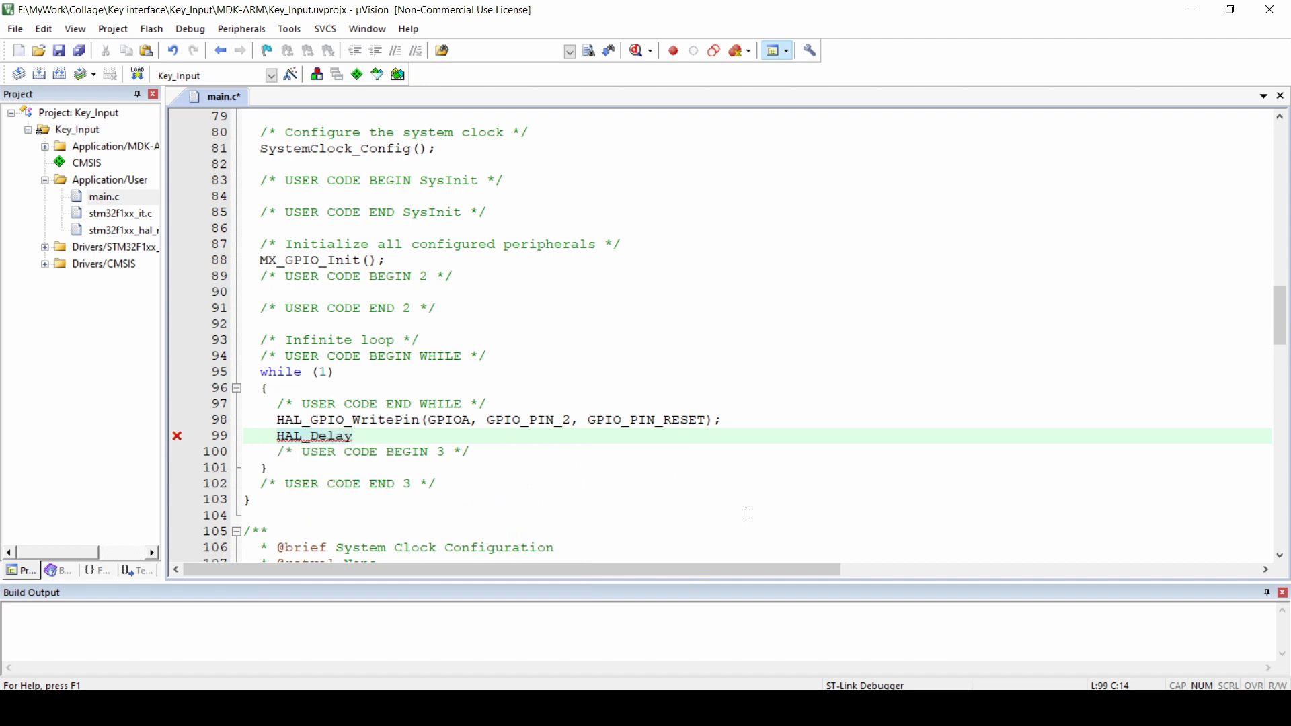
text(();)
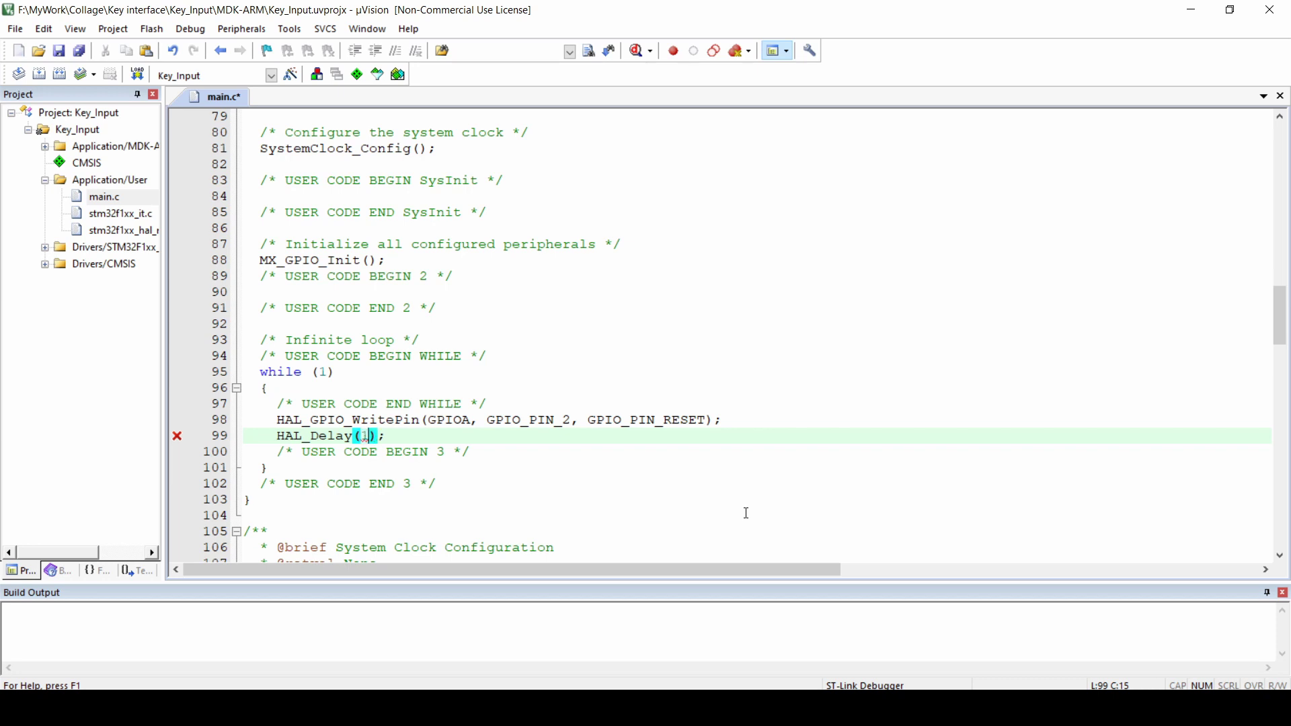
text(100)
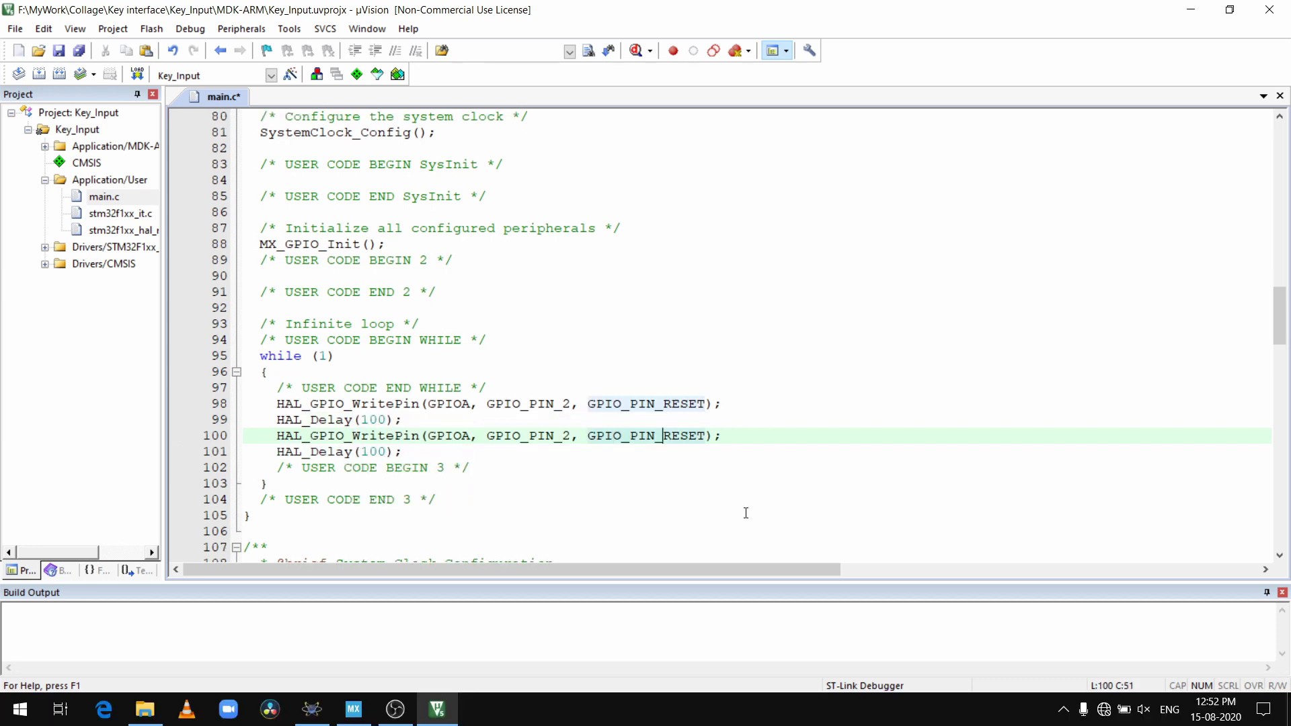
key(Right)
key(Right)
key(Right)
key(shift+Right)
key(shift+Right)
key(Delete)
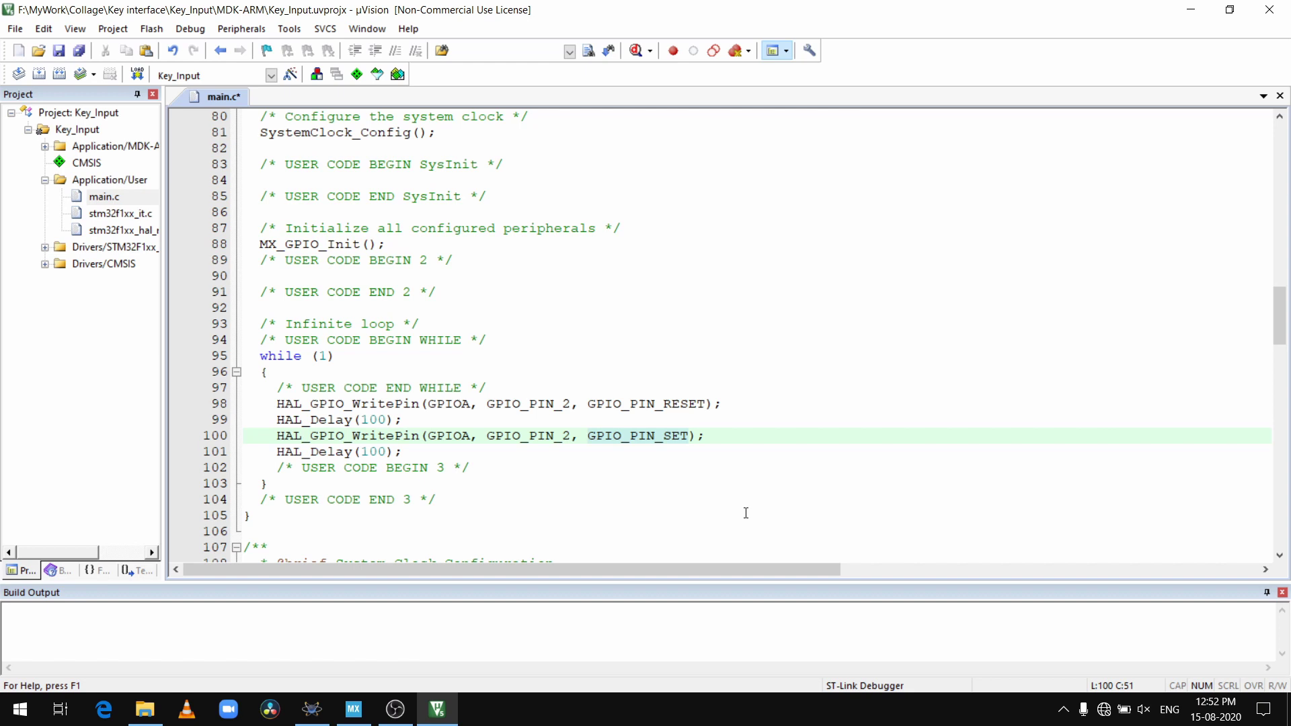
Step: Select GPIO_PIN_RESET on the pin 3 write so SET_VAR can replace it
key(Down)
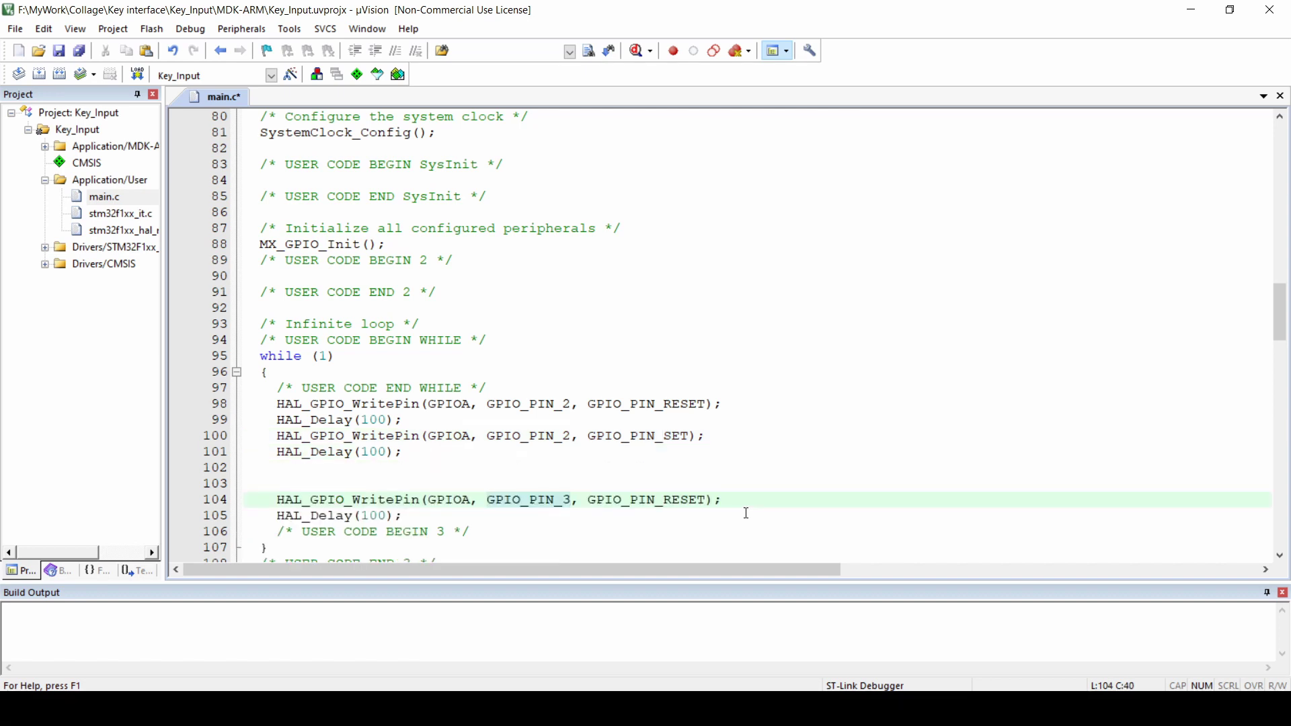
key(Right)
key(Right)
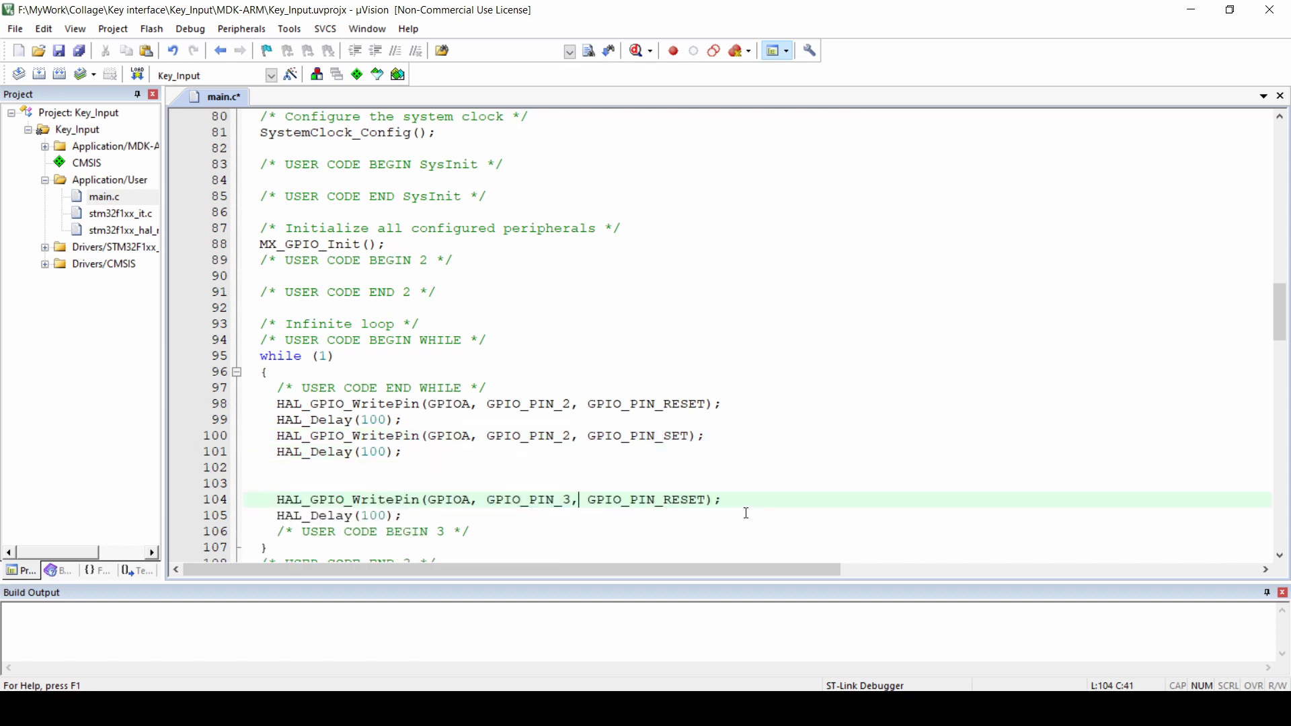
key(ctrl+shift+Right)
key(shift+Right)
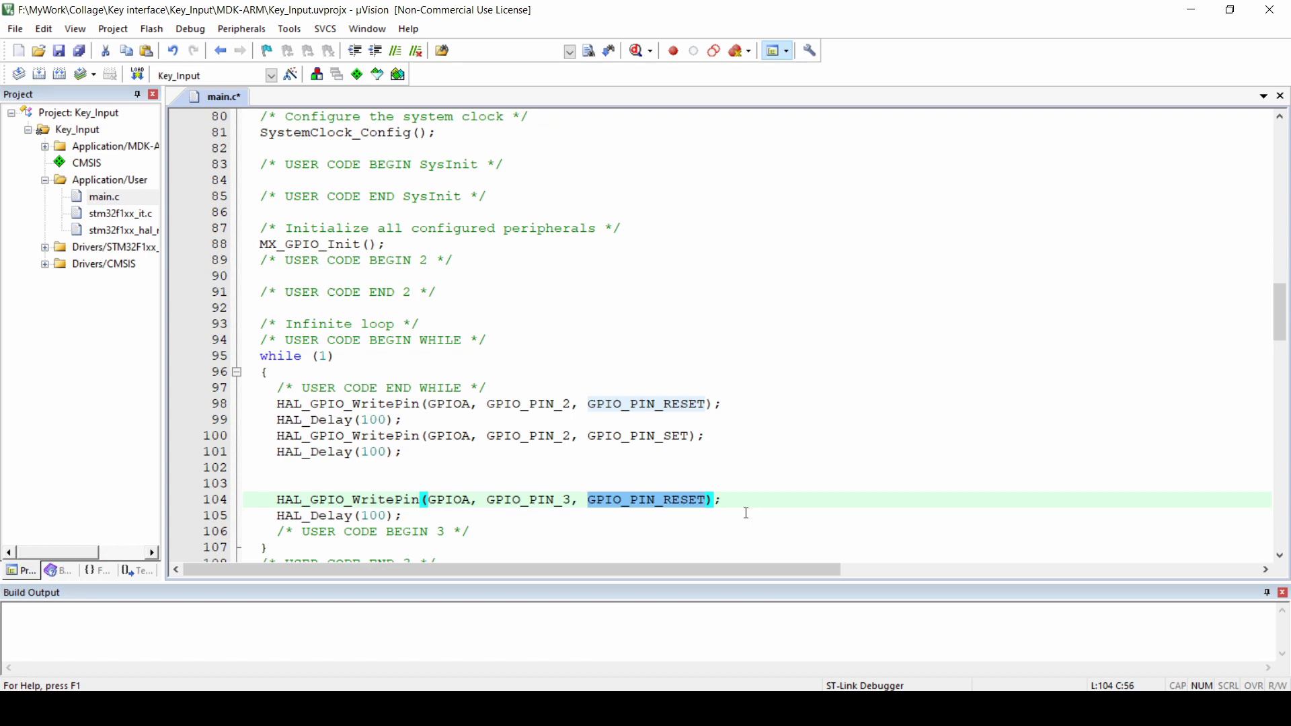
text(SET_)
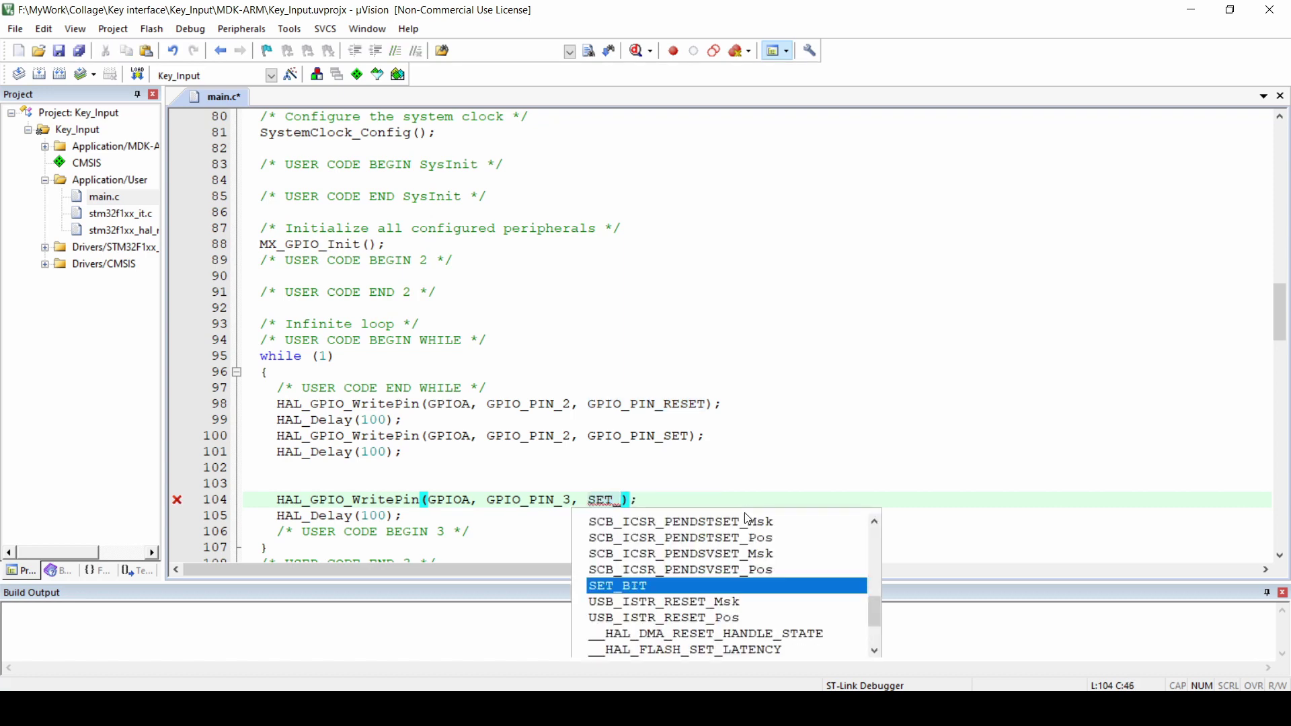
text(VAR)
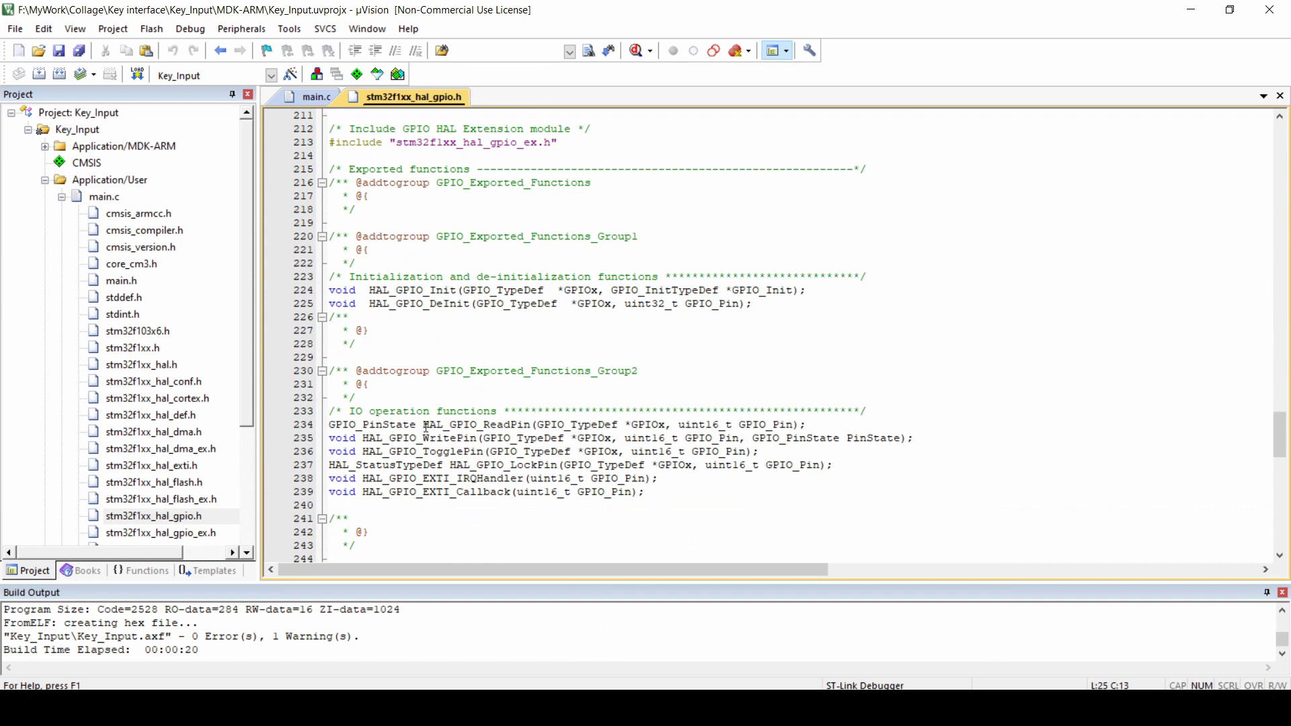
Step: Copy the HAL_GPIO_ReadPin declaration from the GPIO header onto its own line in main.c's loop
double_click(424, 424)
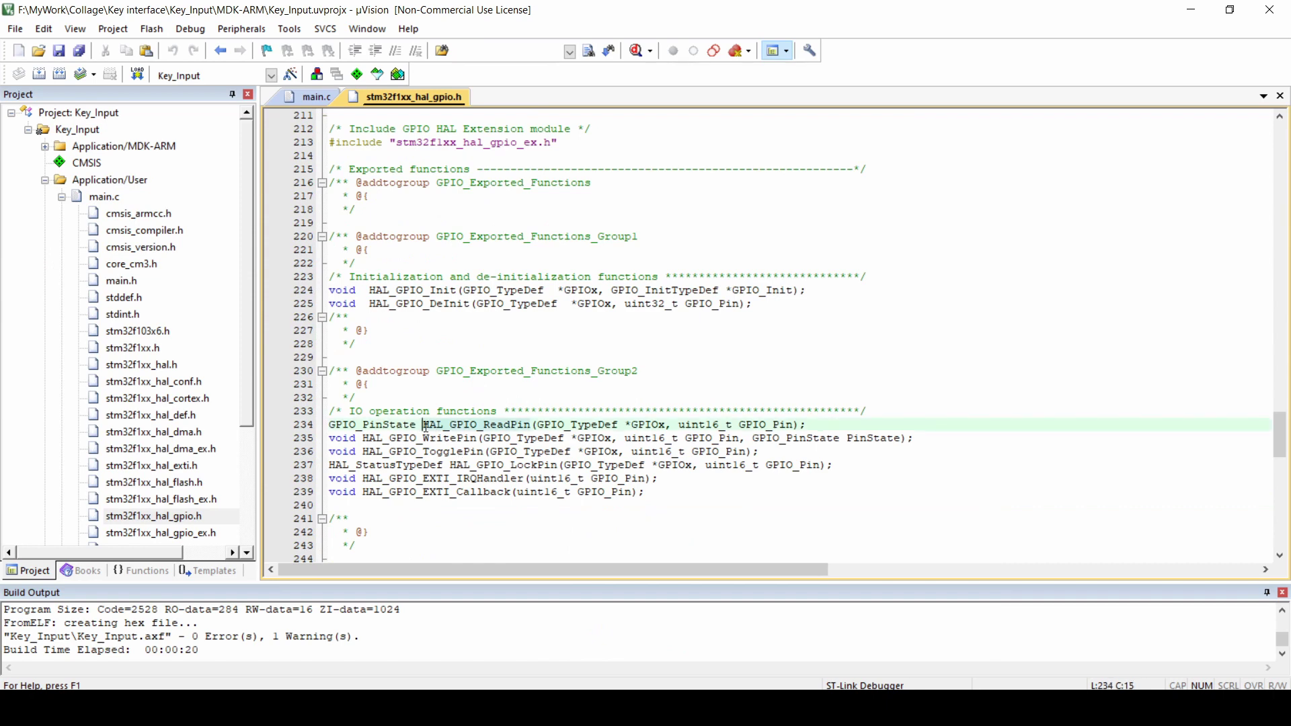
shift+click(807, 425)
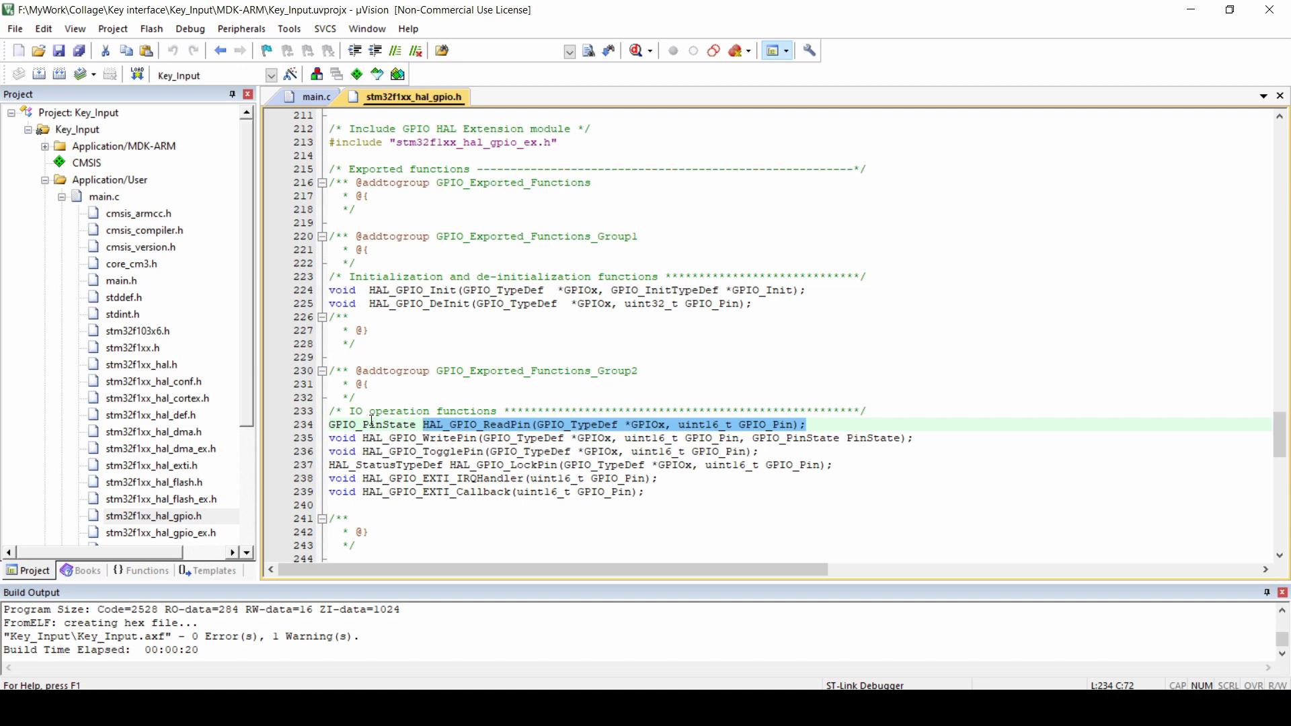
key(ctrl+c)
key(ctrl+Tab)
click(607, 323)
key(ctrl+v)
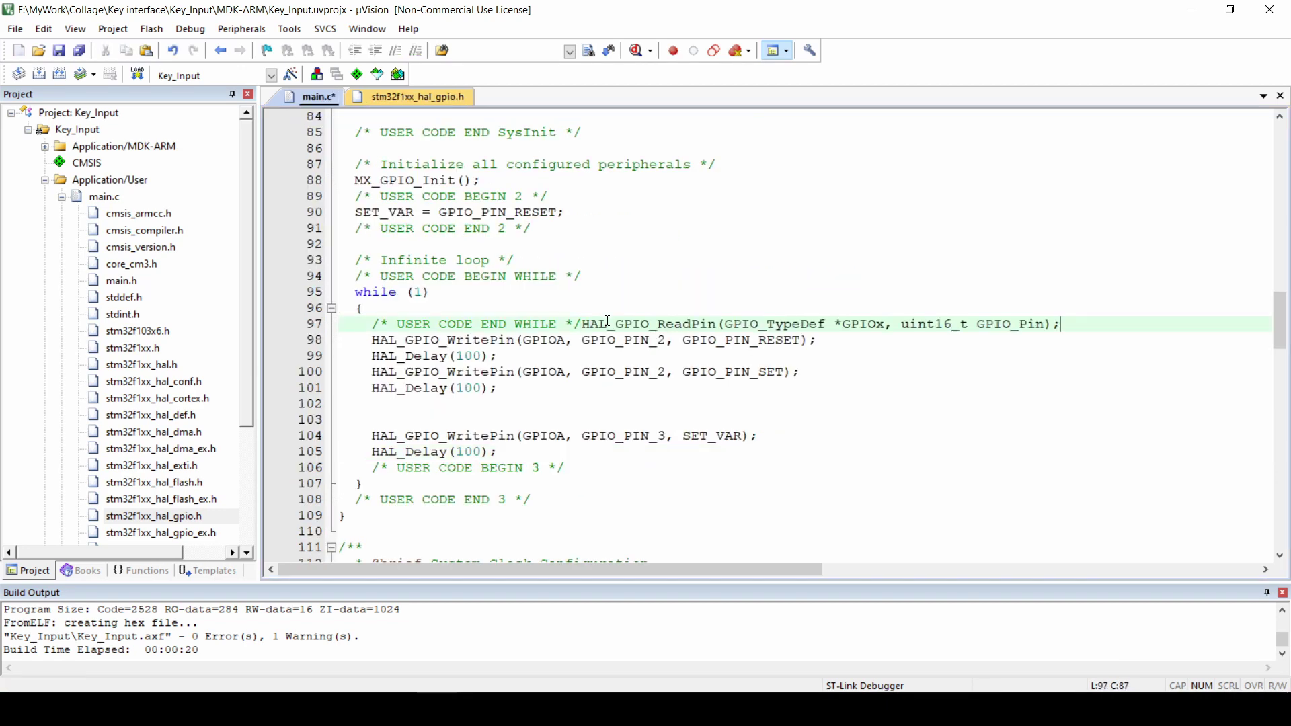
click(583, 325)
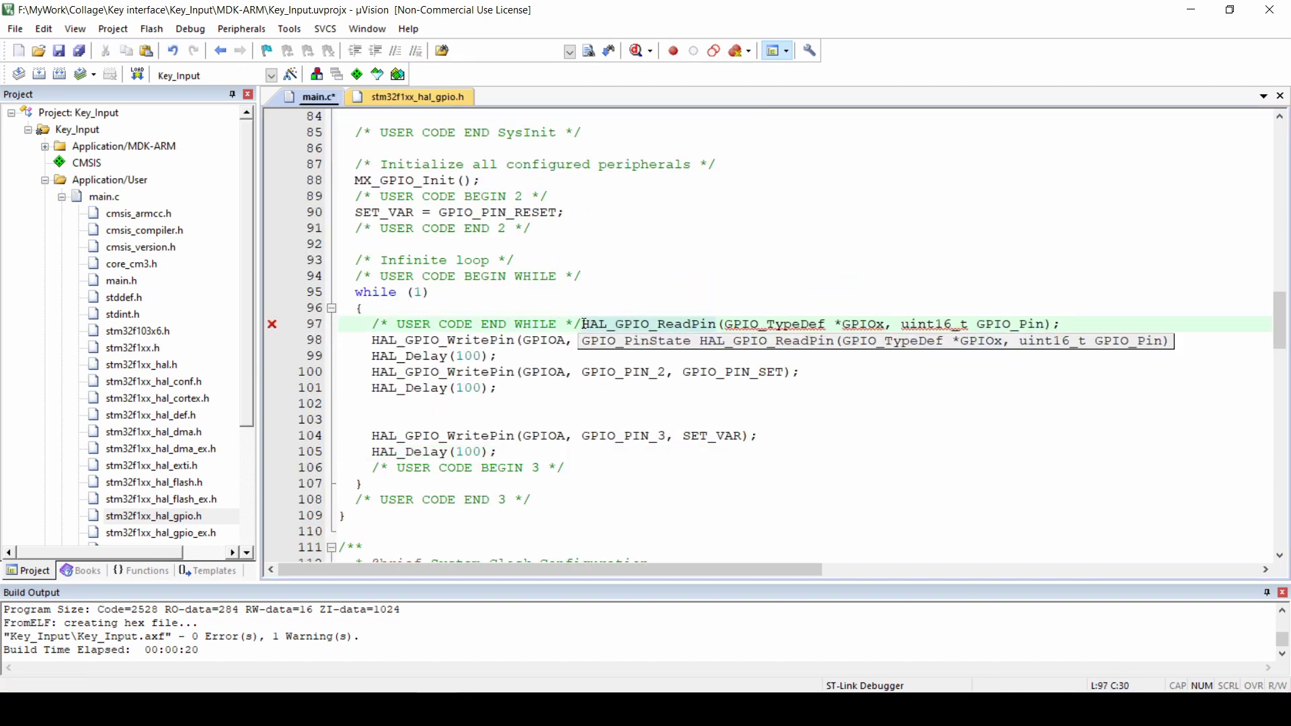
key(Return)
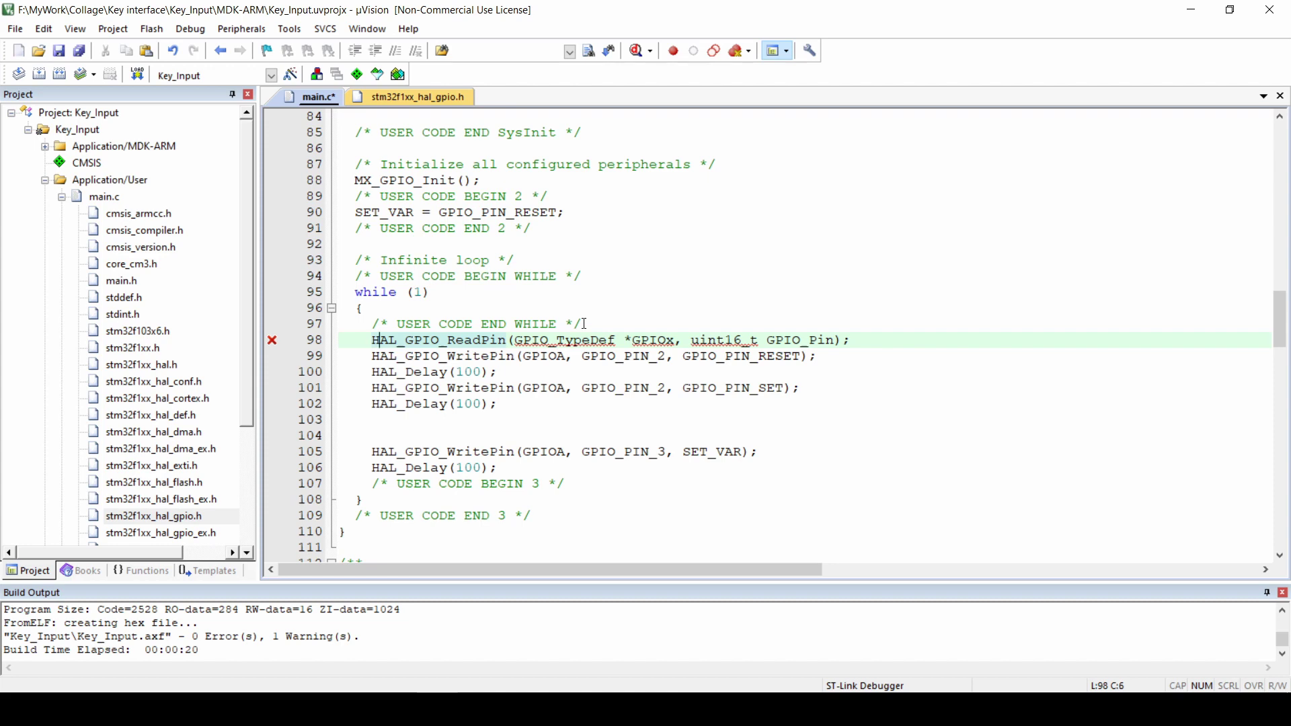
Step: Strip the parameter types so the call reads HAL_GPIO_ReadPin(GPIOA, GPIO_Pin)
key(ctrl+Right)
key(ctrl+Right)
key(ctrl+Right)
key(ctrl+Right)
key(ctrl+Right)
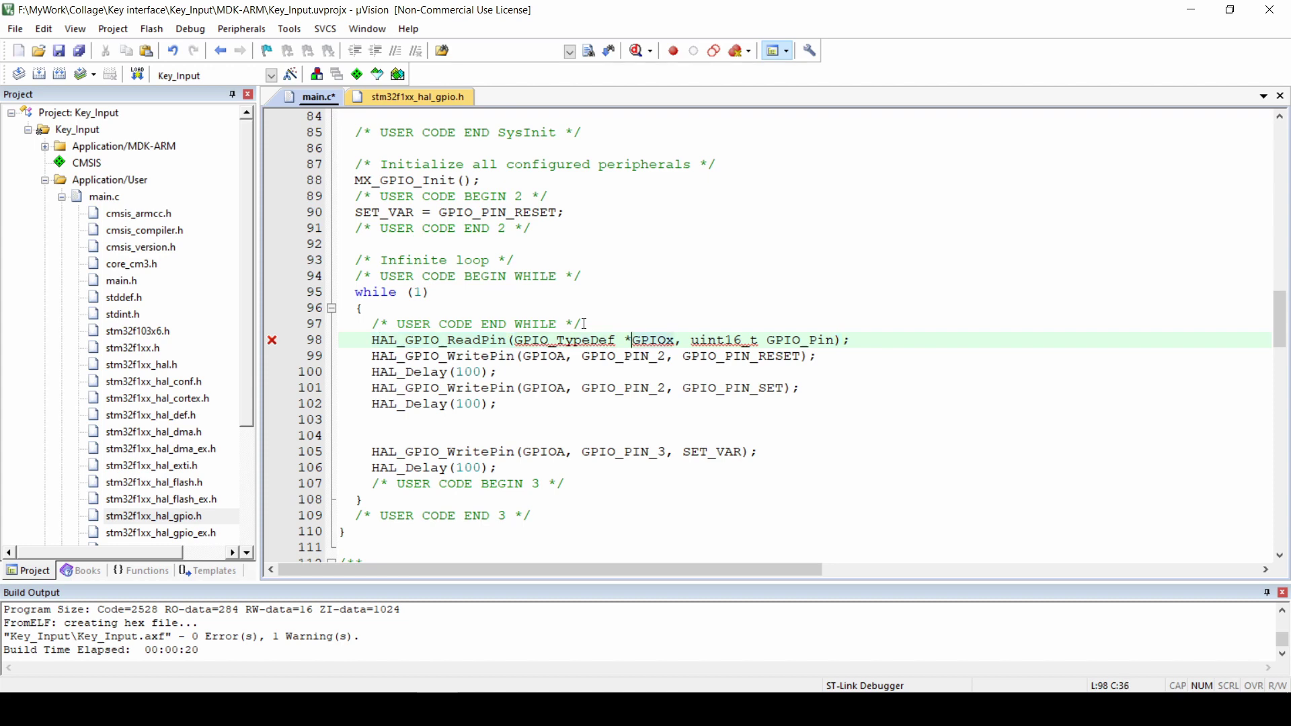
key(ctrl+shift+Left)
key(ctrl+shift+Left)
key(ctrl+shift+Left)
key(Delete)
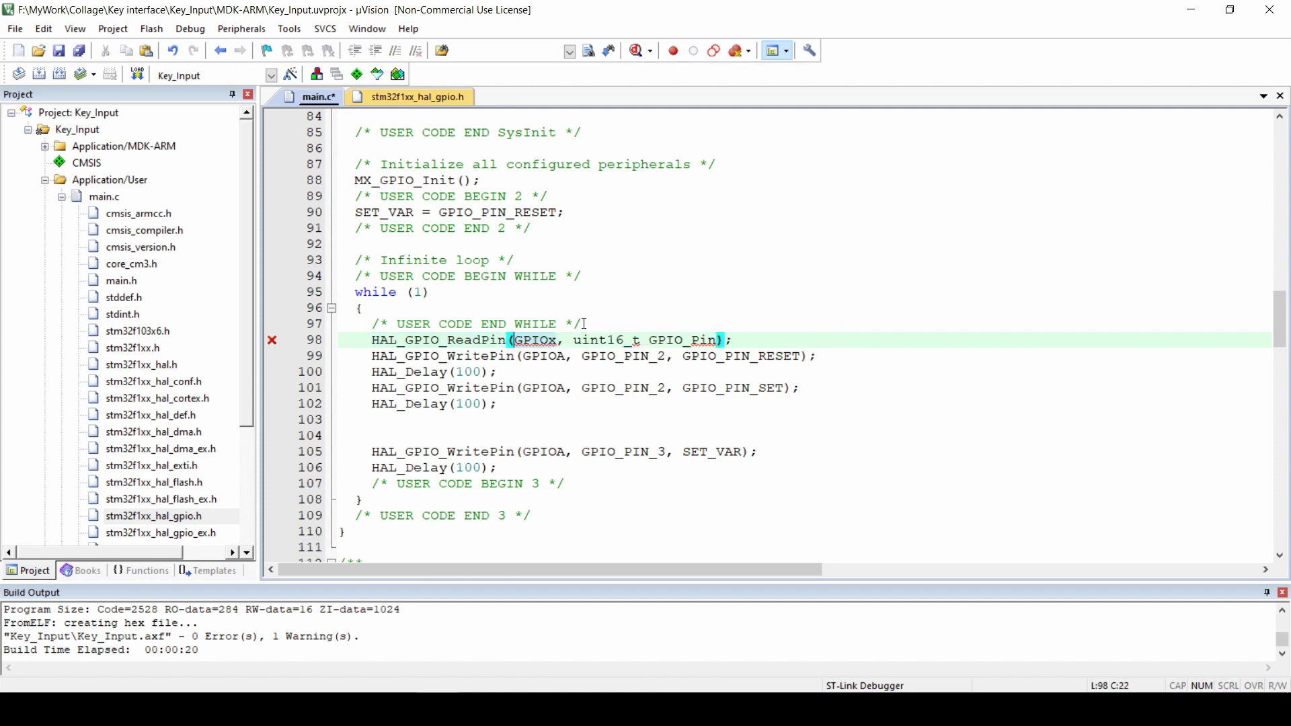
key(ctrl+Right)
key(BackSpace)
text(A)
key(ctrl+Right)
key(Right)
key(Right)
key(Right)
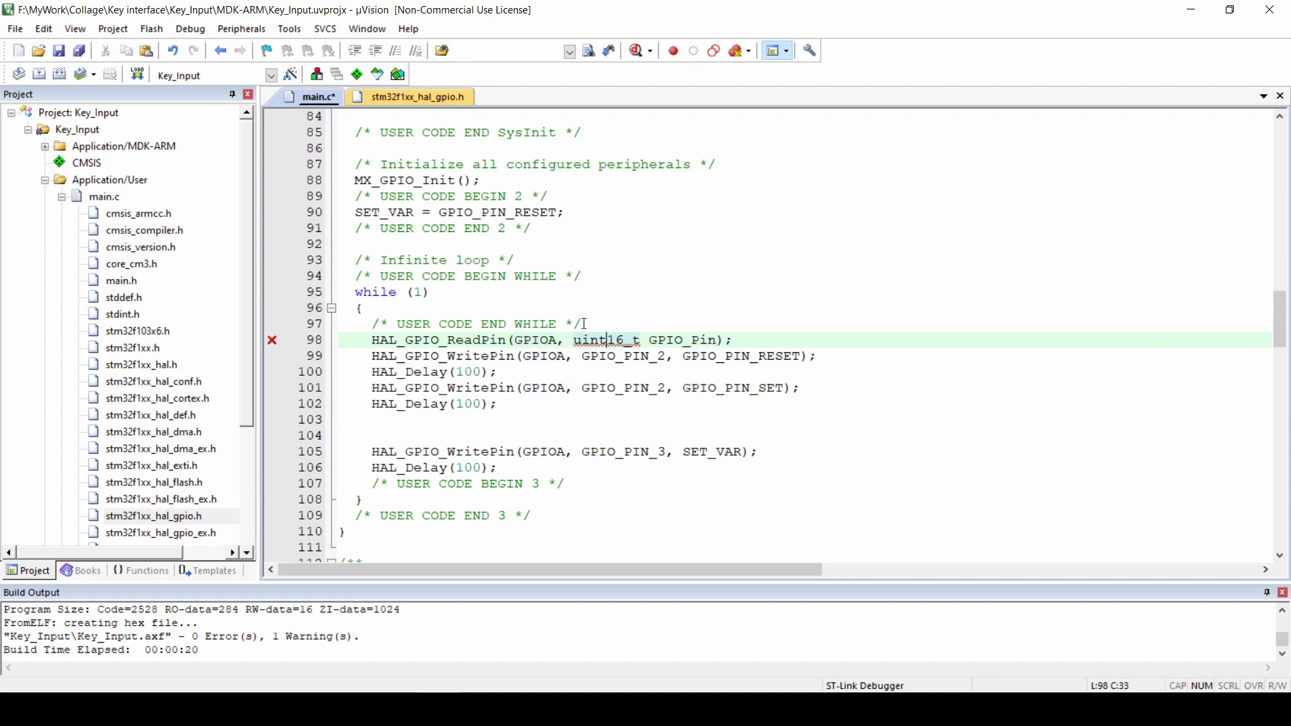
key(Left)
key(Left)
key(ctrl+shift+Right)
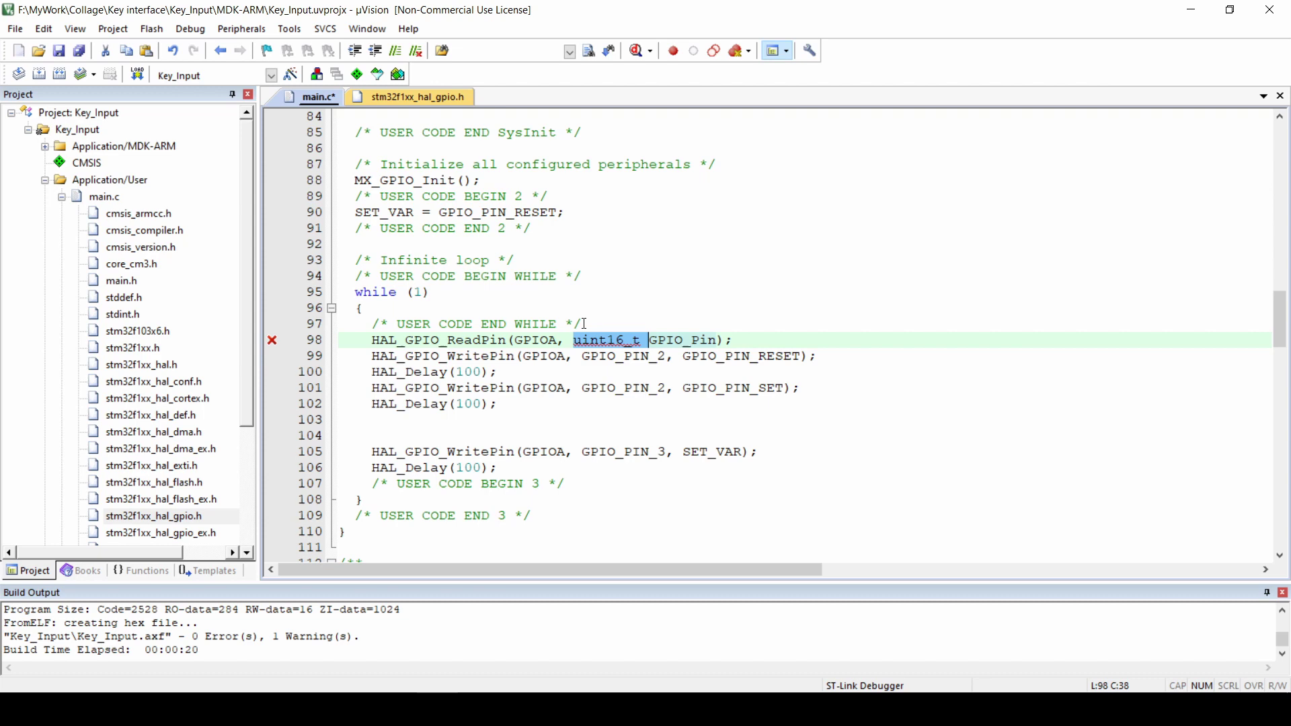
key(Delete)
key(ctrl+Right)
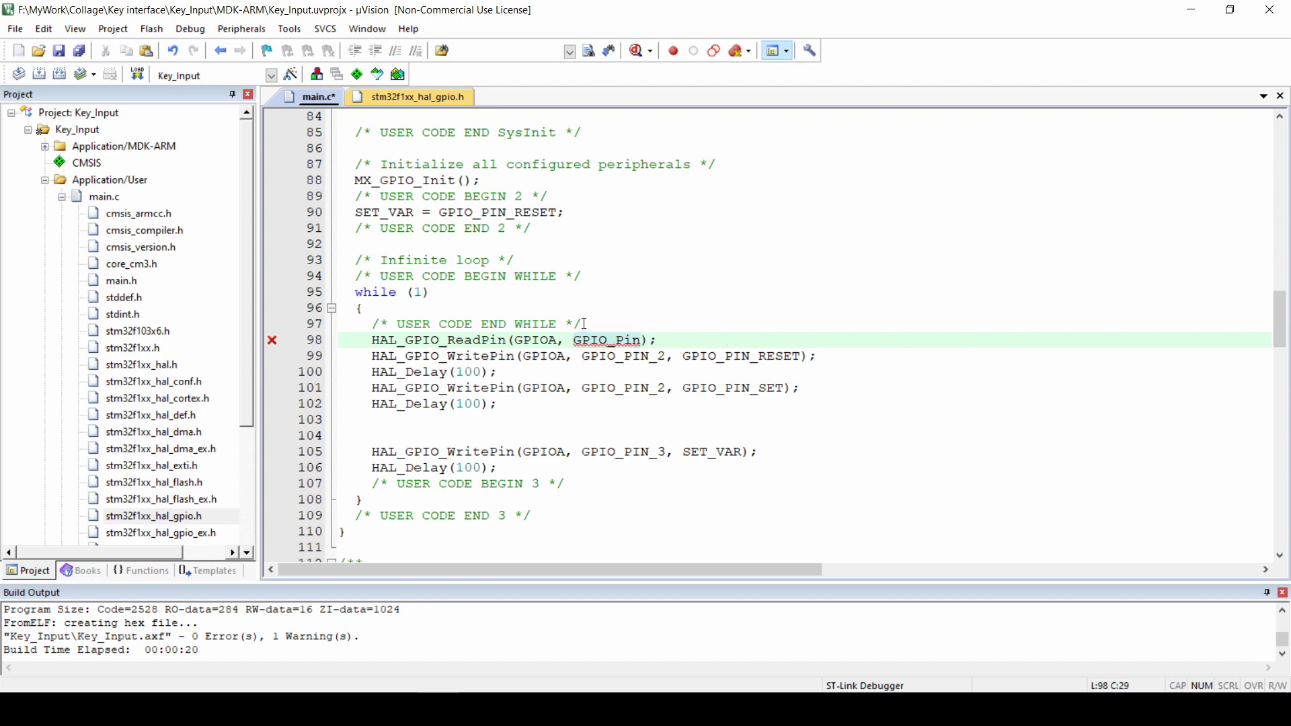
text(_0)
Step: Remove the extra parenthesis after if( and the trailing semicolon on line 98
key(Home)
text(if)
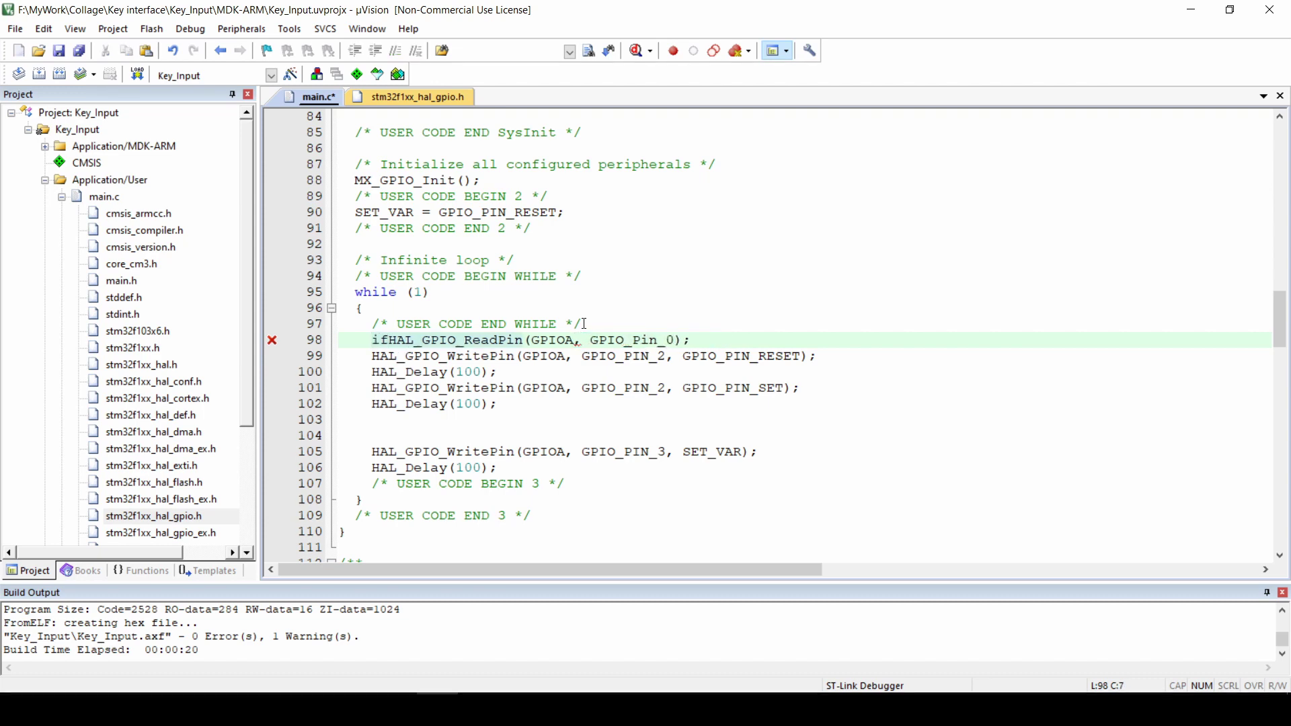
text(())
key(BackSpace)
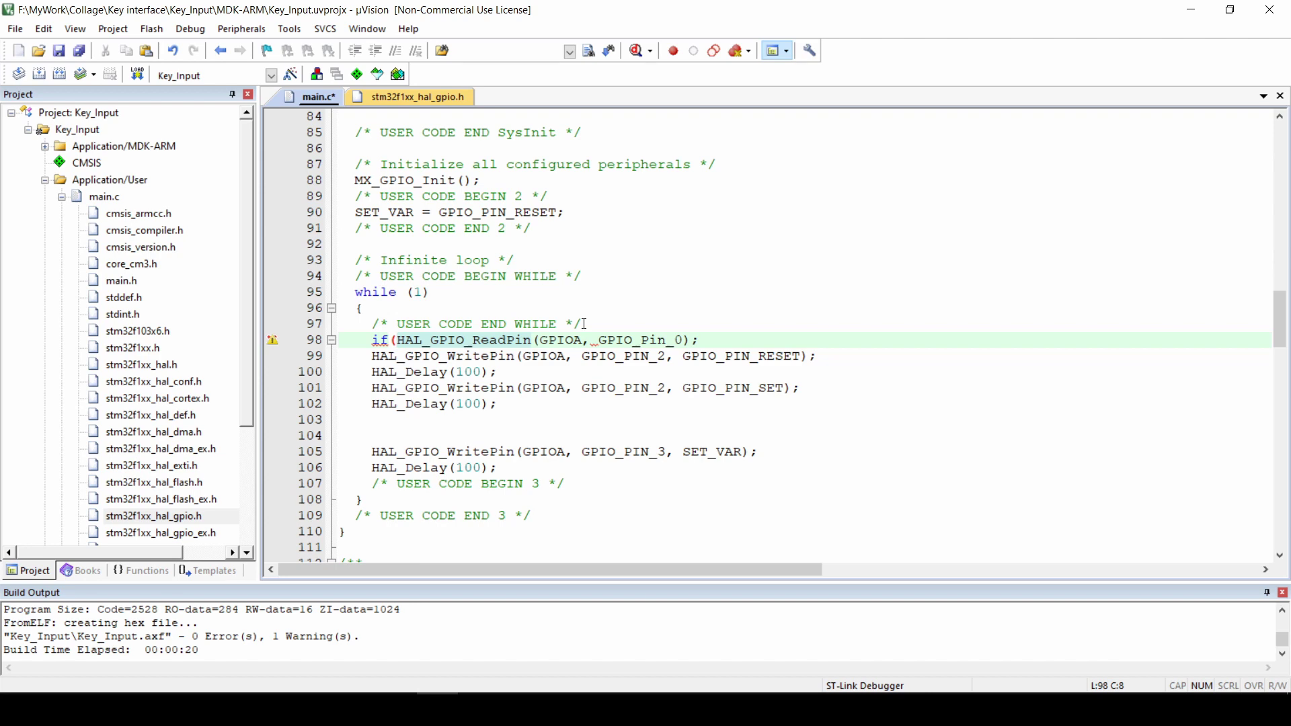
key(ctrl+Right)
key(ctrl+Right)
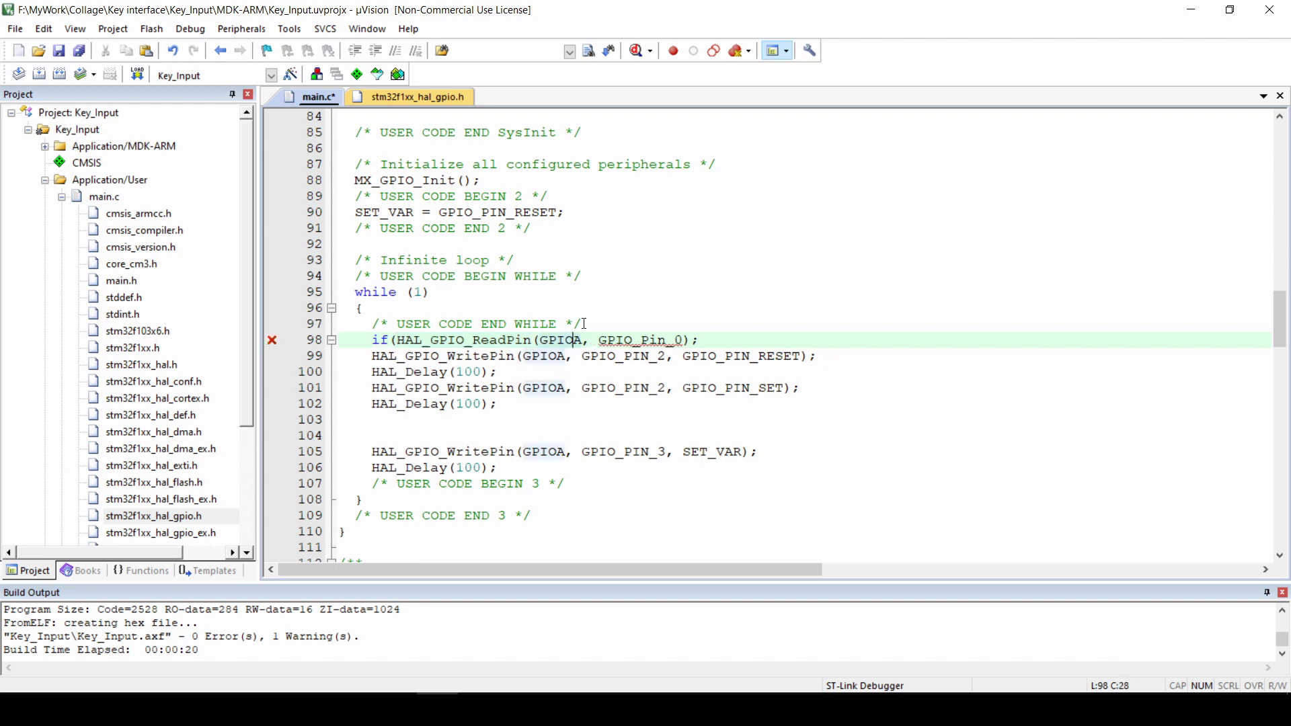
key(End)
key(BackSpace)
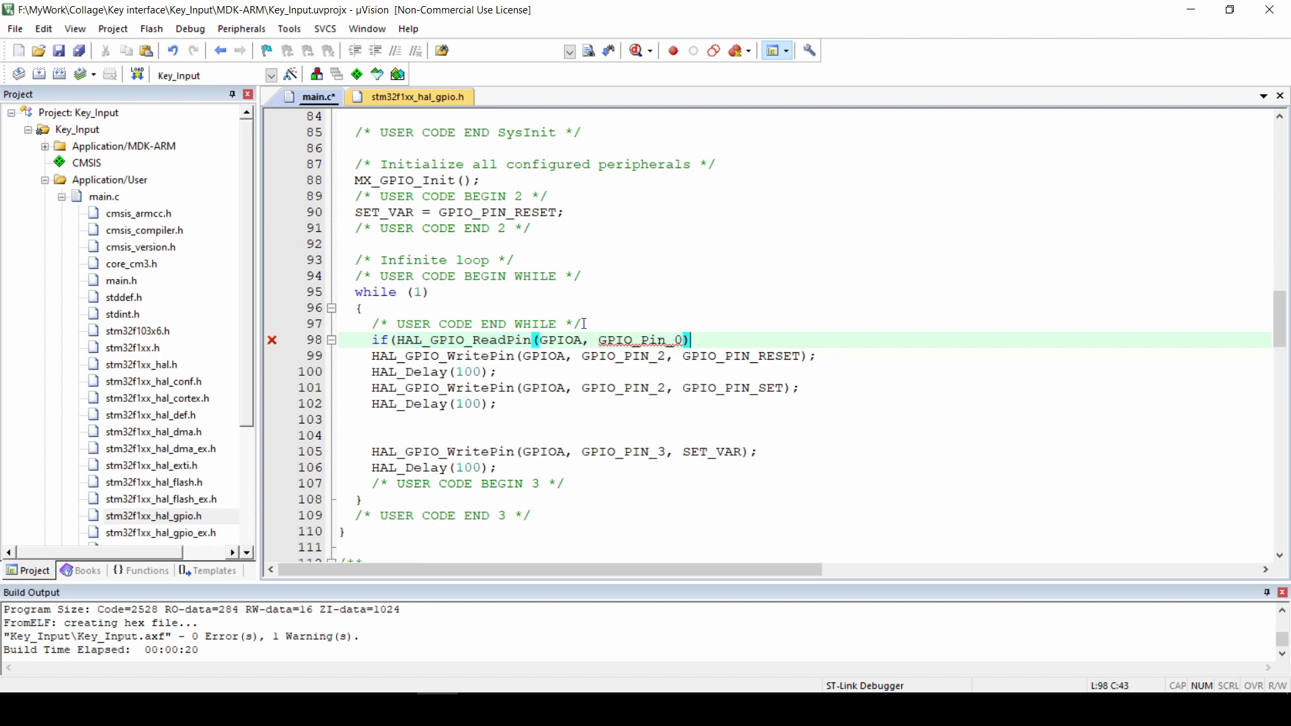
text( ==)
text( TR)
text(UE)
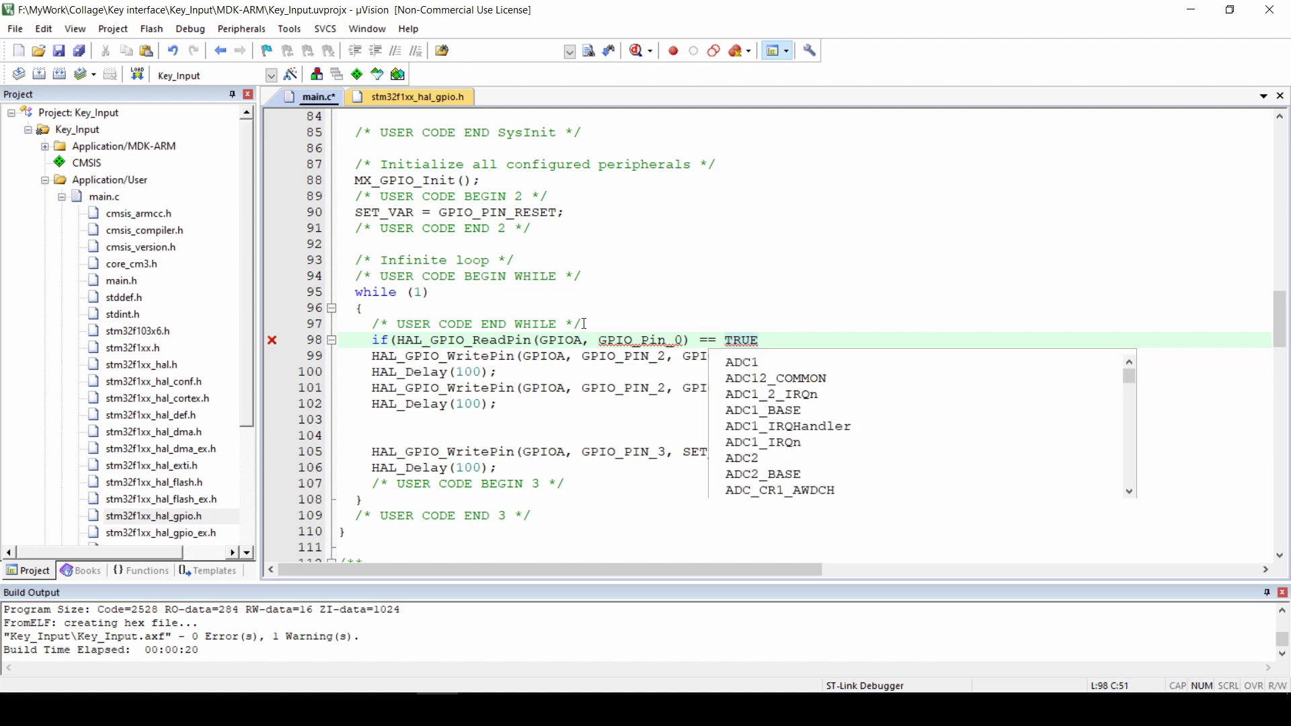
text())
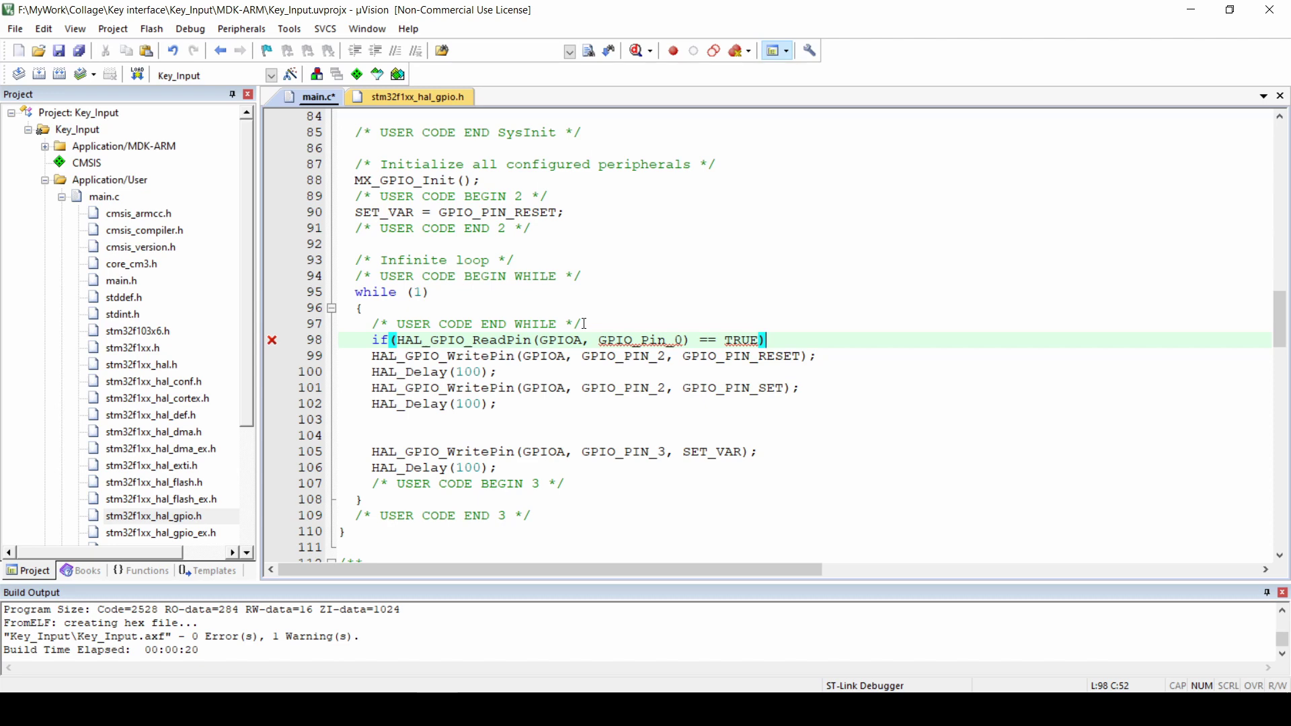
Step: Enclose the PA2 pulse and delay statements in braces and indent them one level
key(Return)
text({)
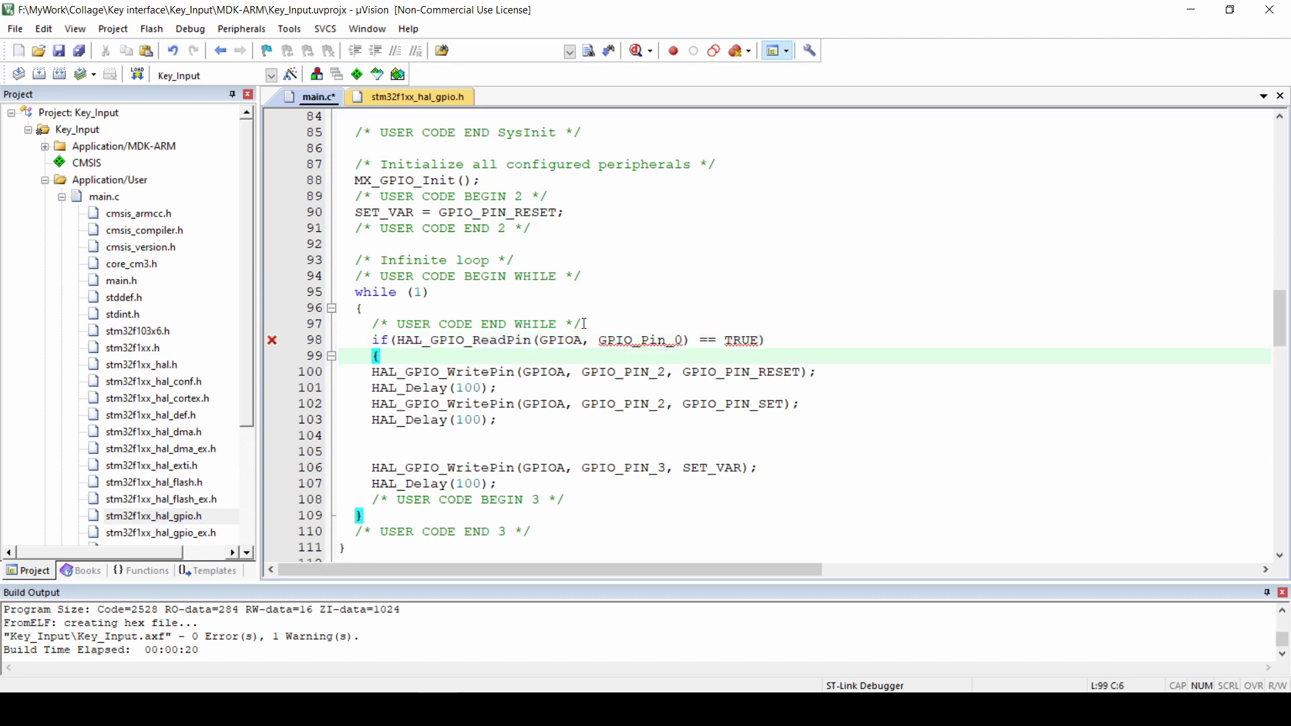
key(Return)
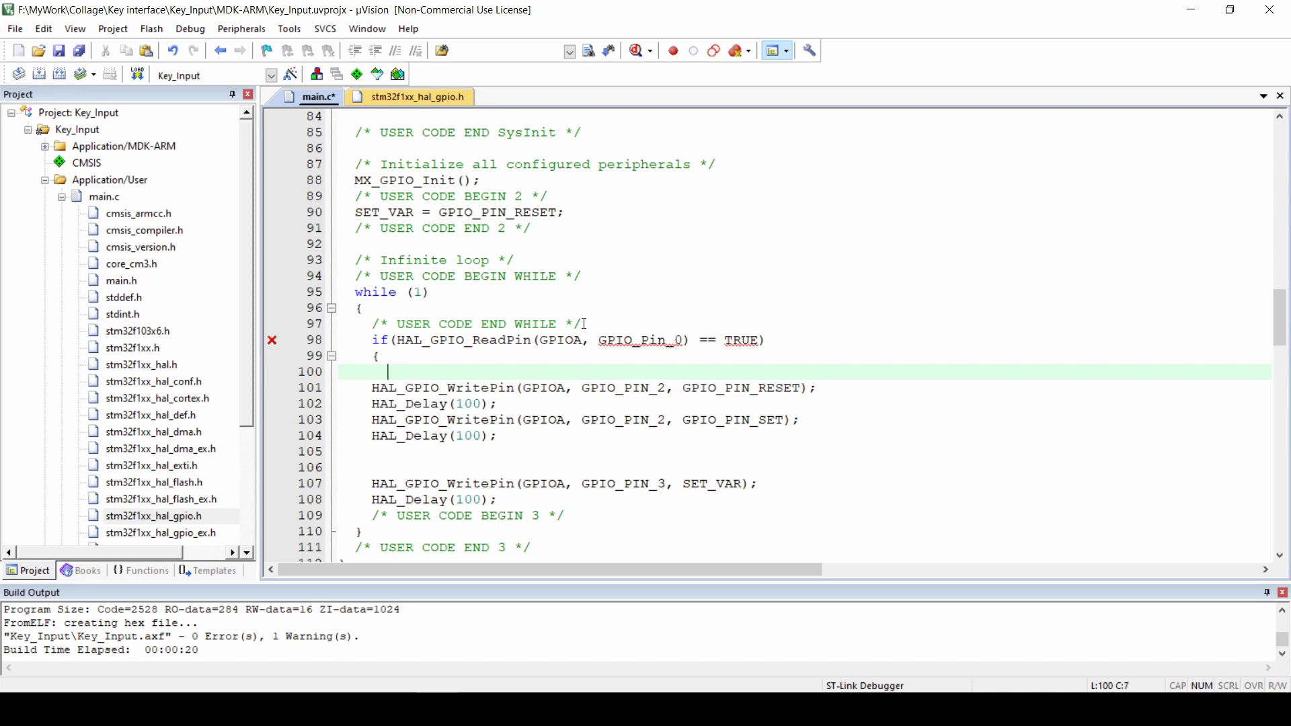
key(BackSpace)
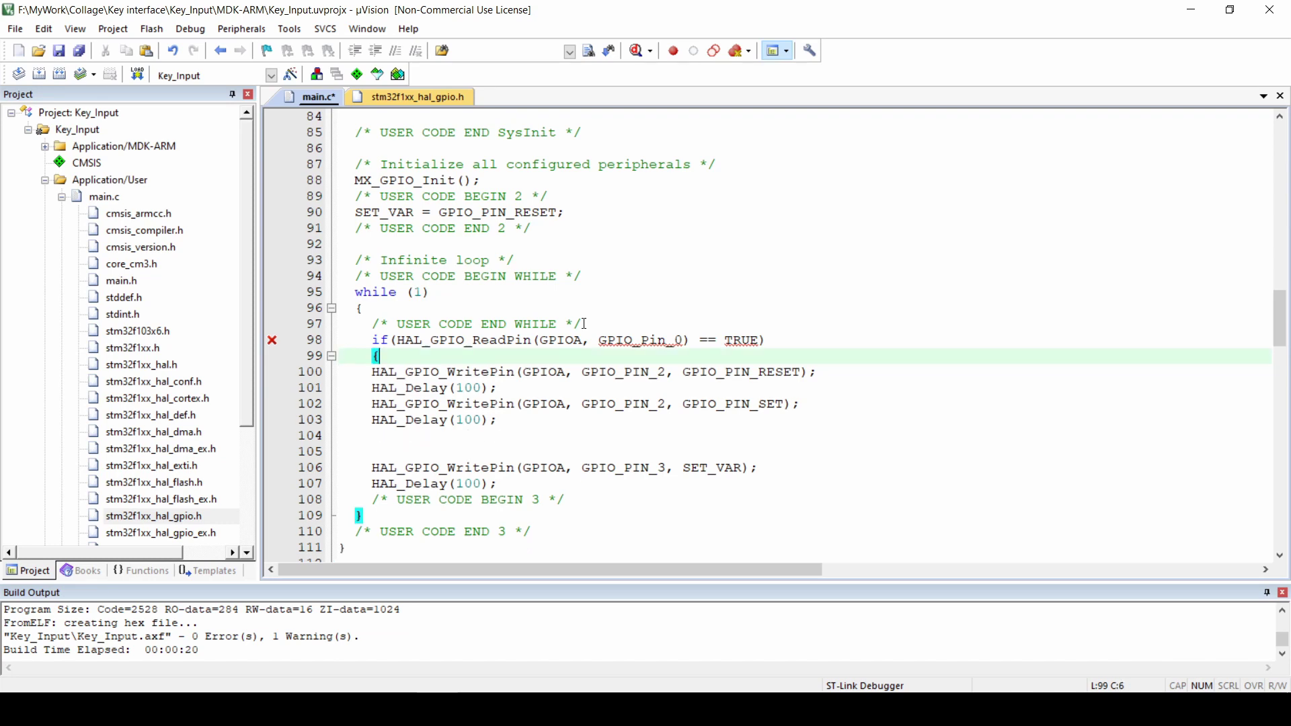
key(Down)
key(Down)
key(Down)
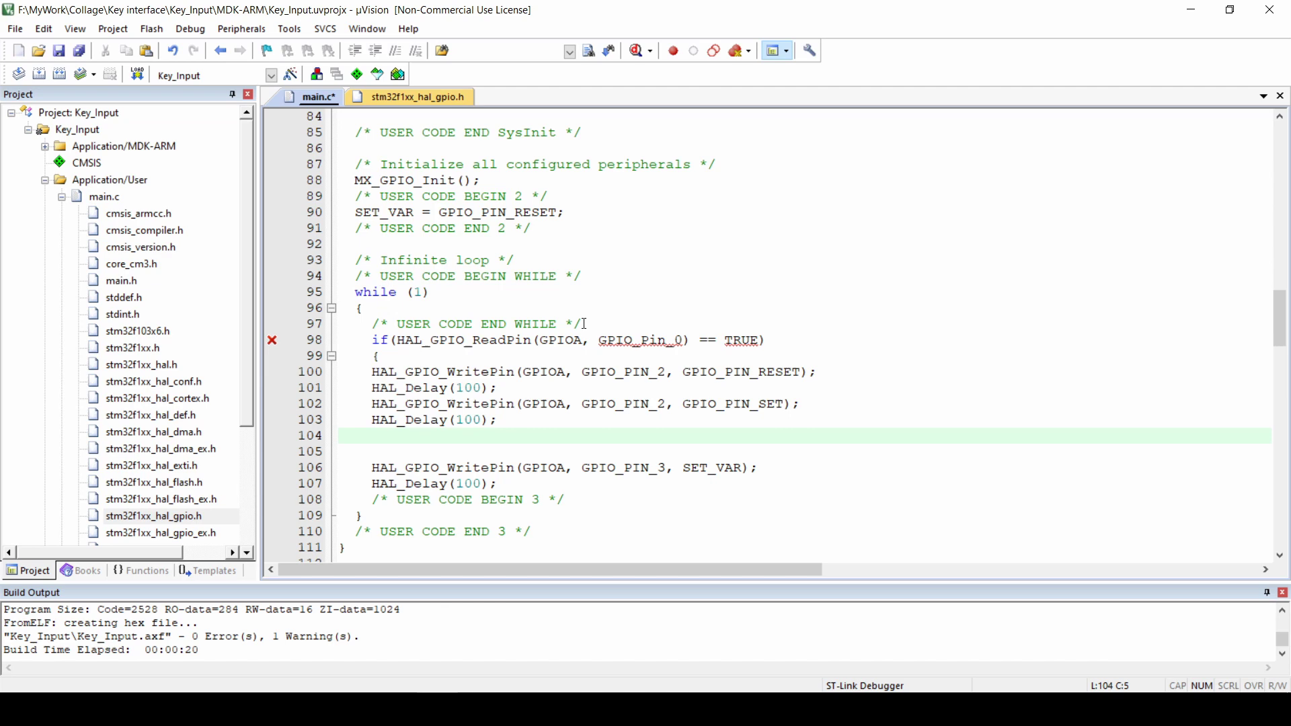
text(})
key(Up)
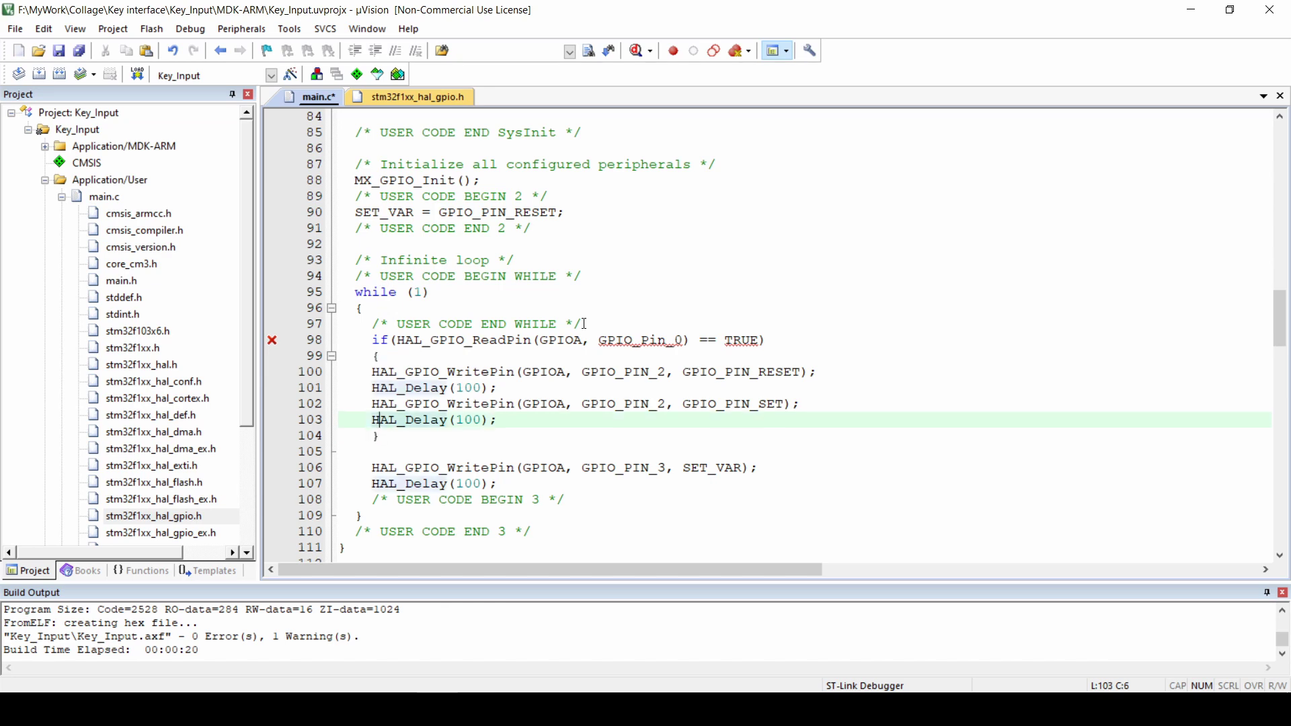
key(Right)
key(Right)
key(Right)
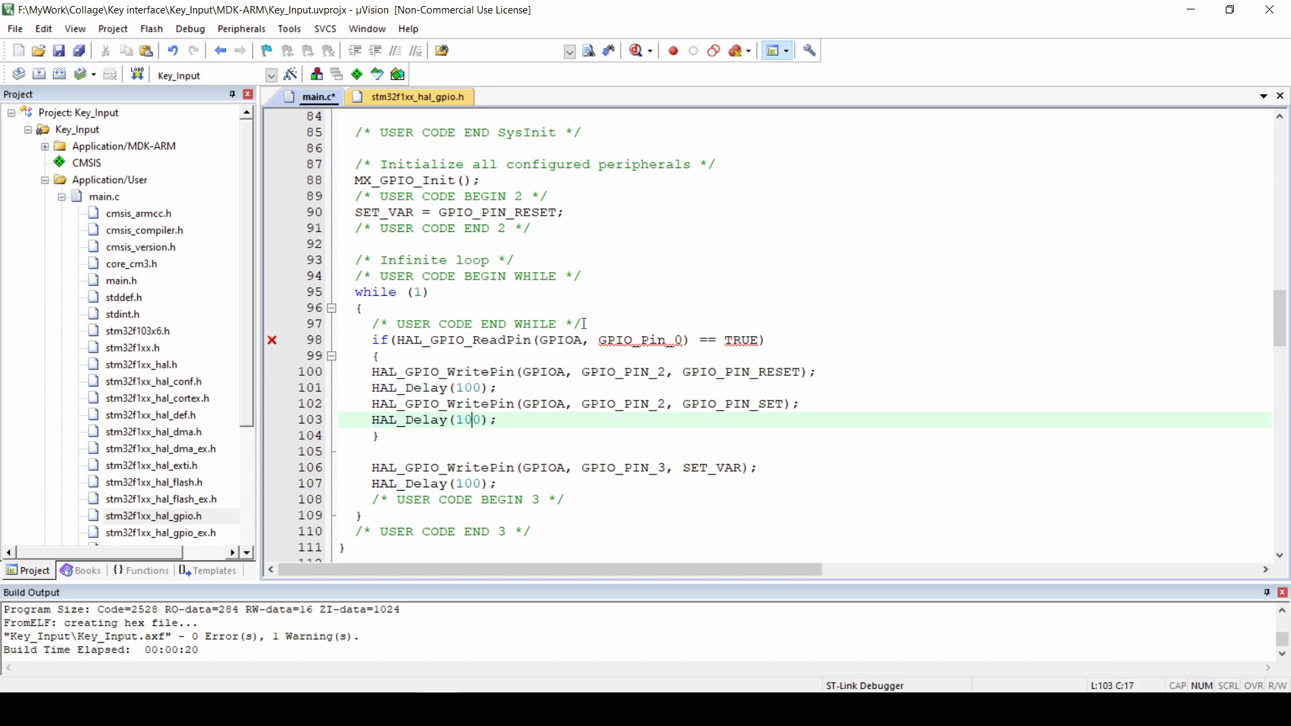
key(Down)
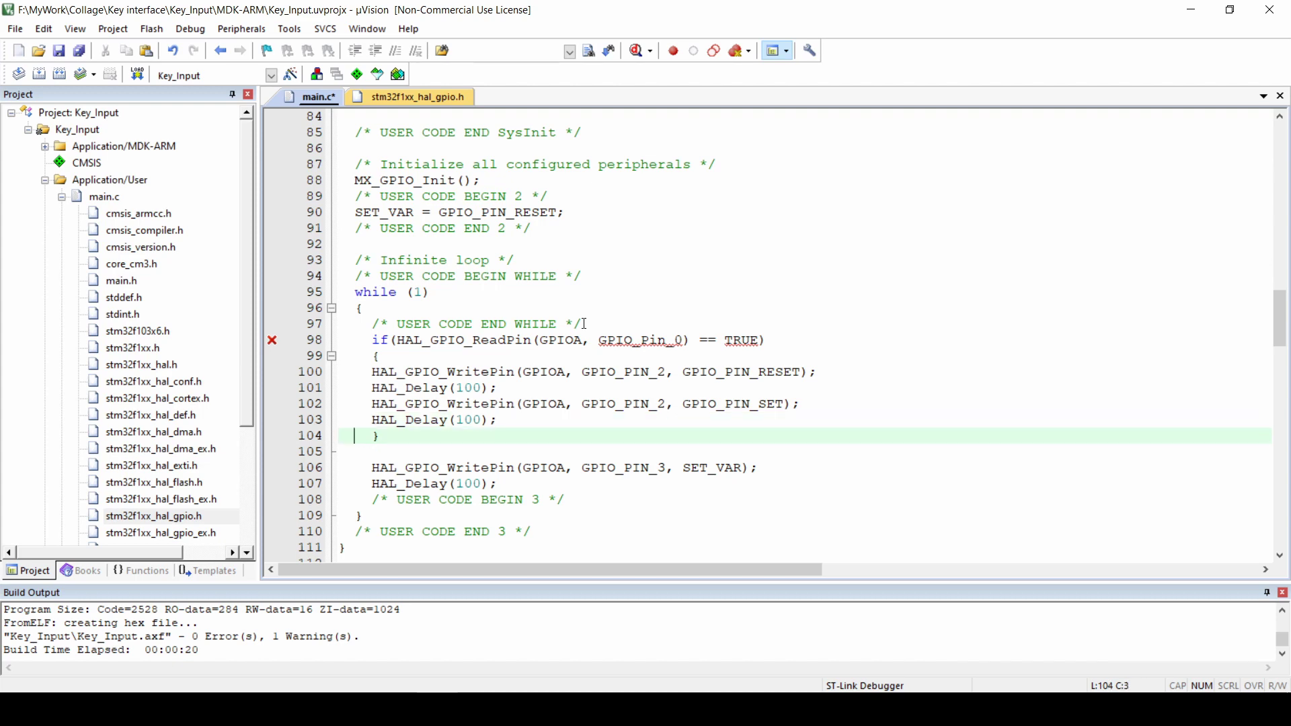
key(Home)
key(shift+Up)
key(shift+Up)
key(shift+Up)
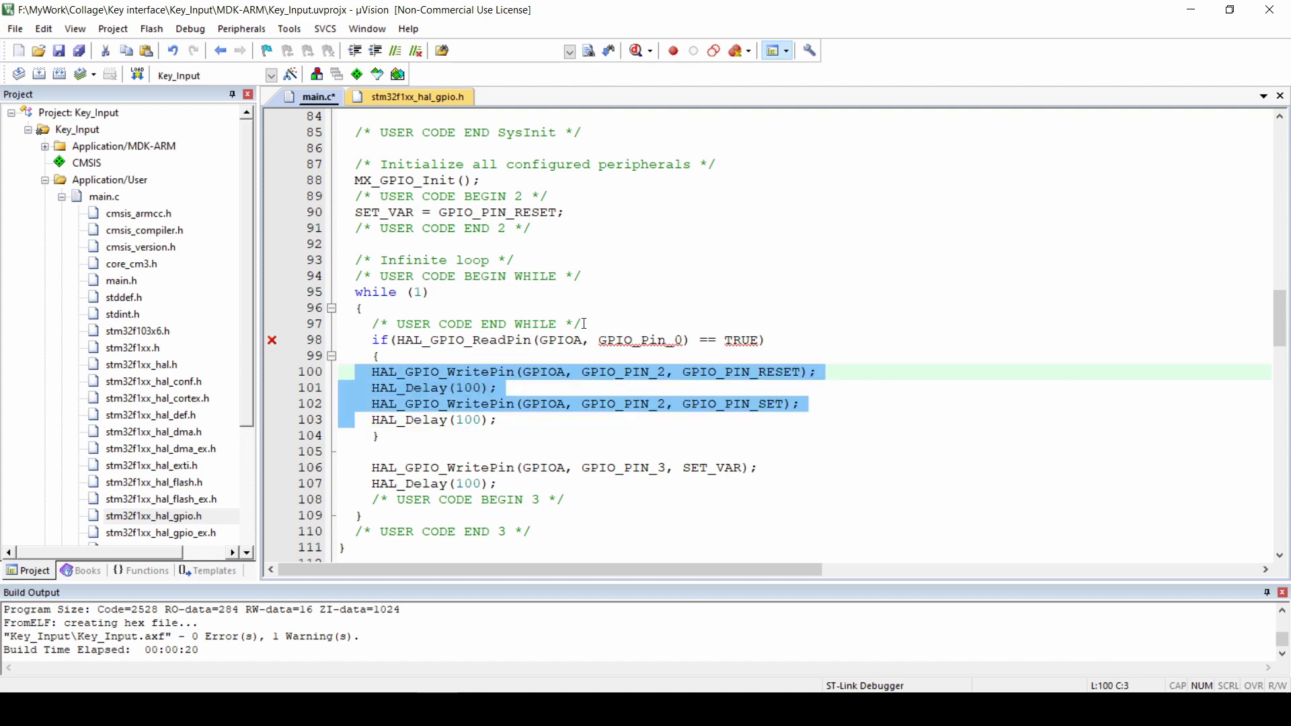
key(Tab)
click(374, 451)
text(else)
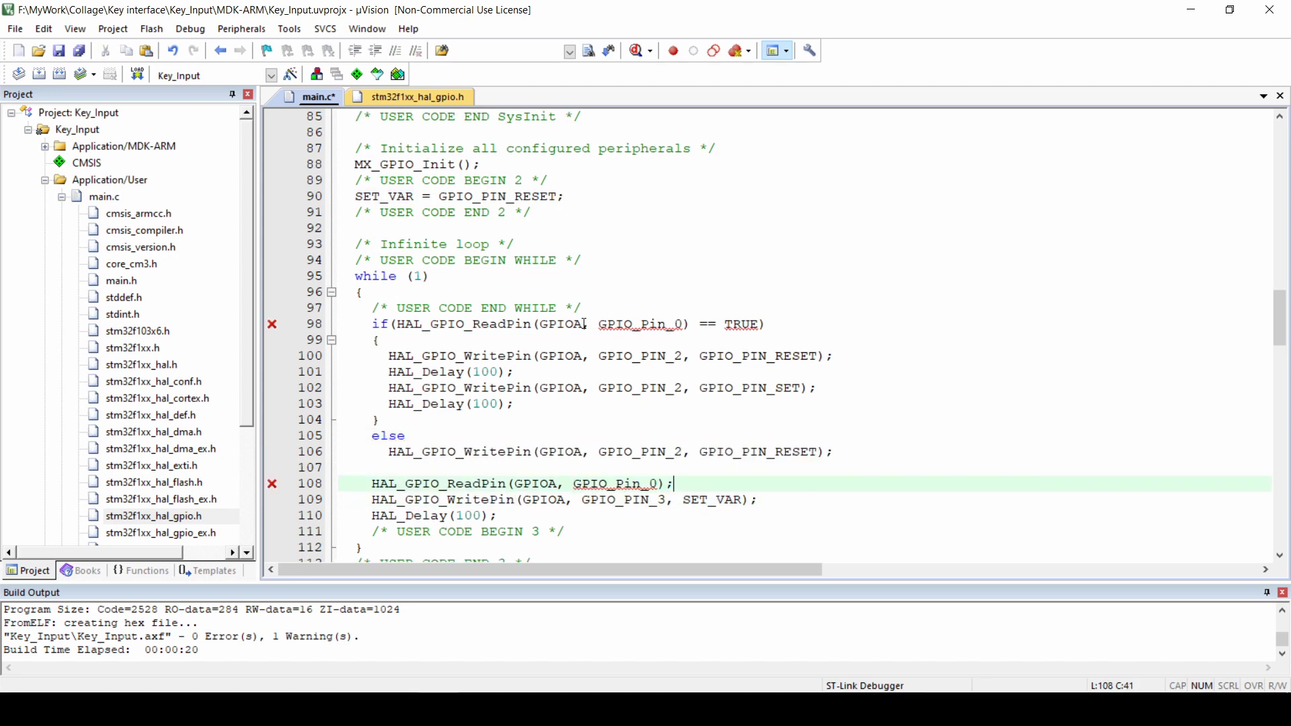
Step: Add a space before the equals sign in the SET_VAR = HAL_GPIO_ReadPin(GPIOA, GPIO_PIN_1) line
key(Home)
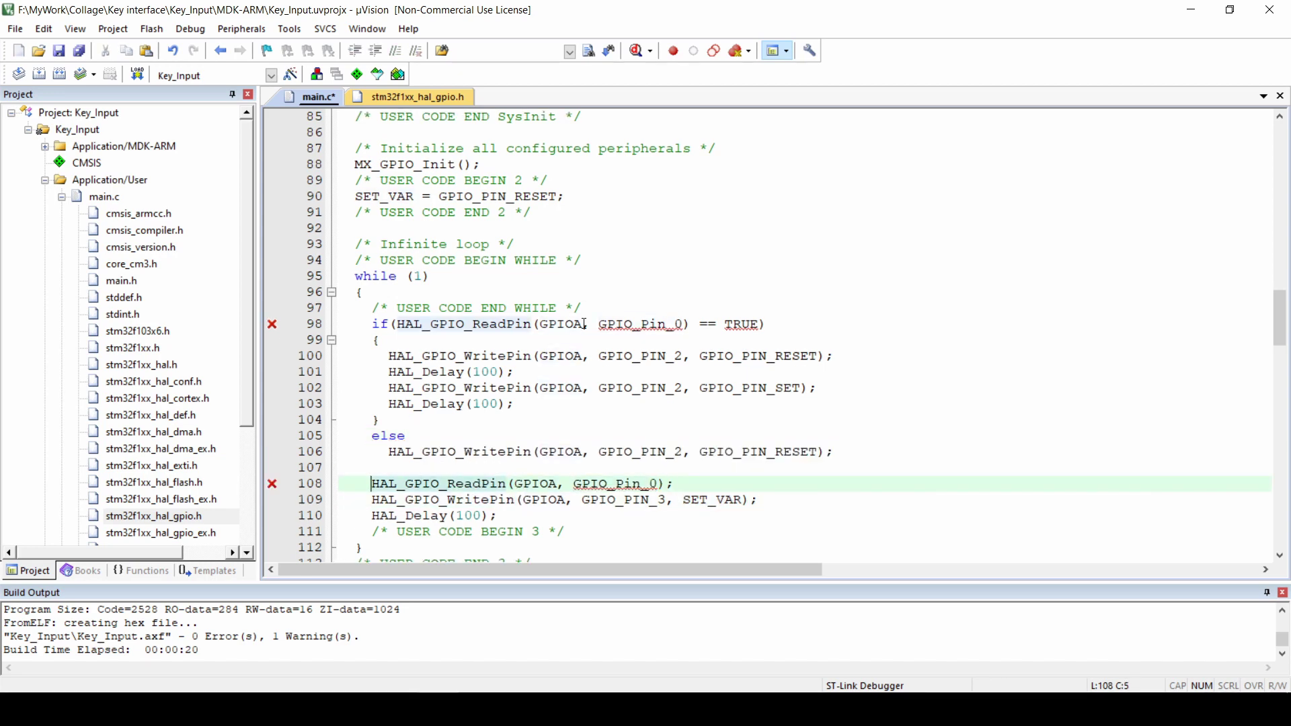
text(SET_VAR=)
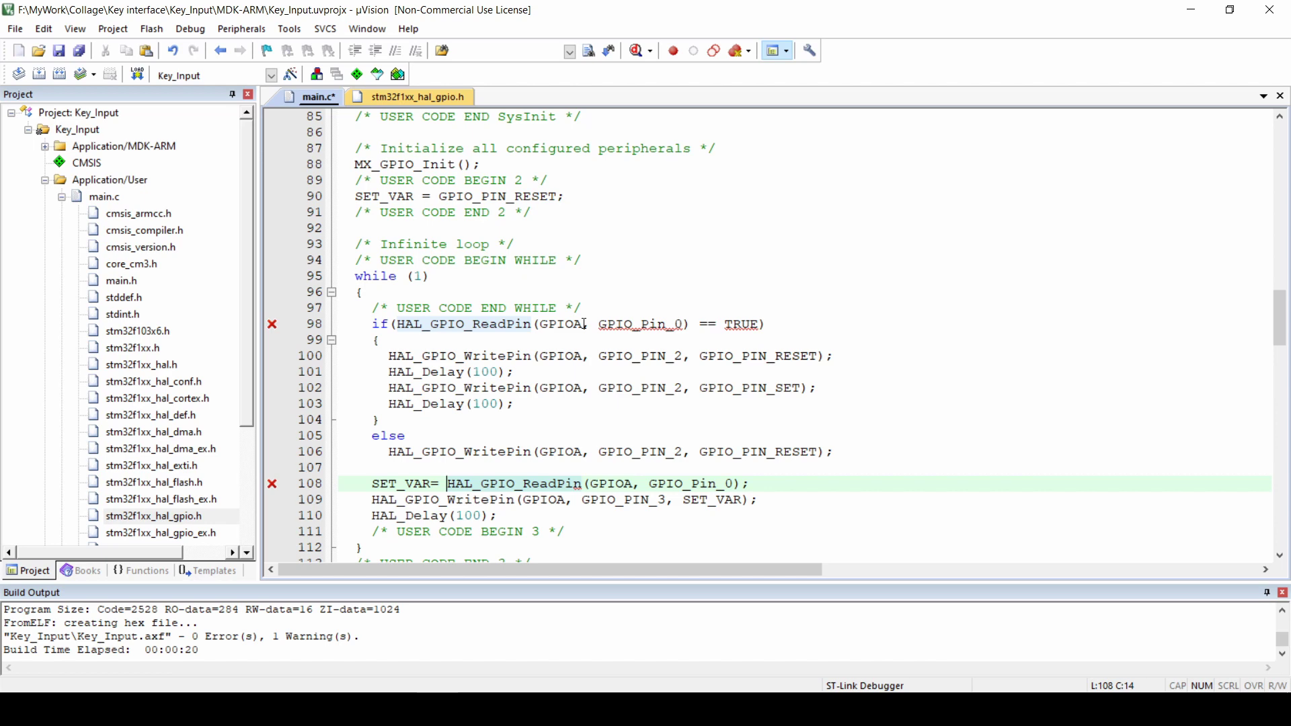
key(Left)
key(Left)
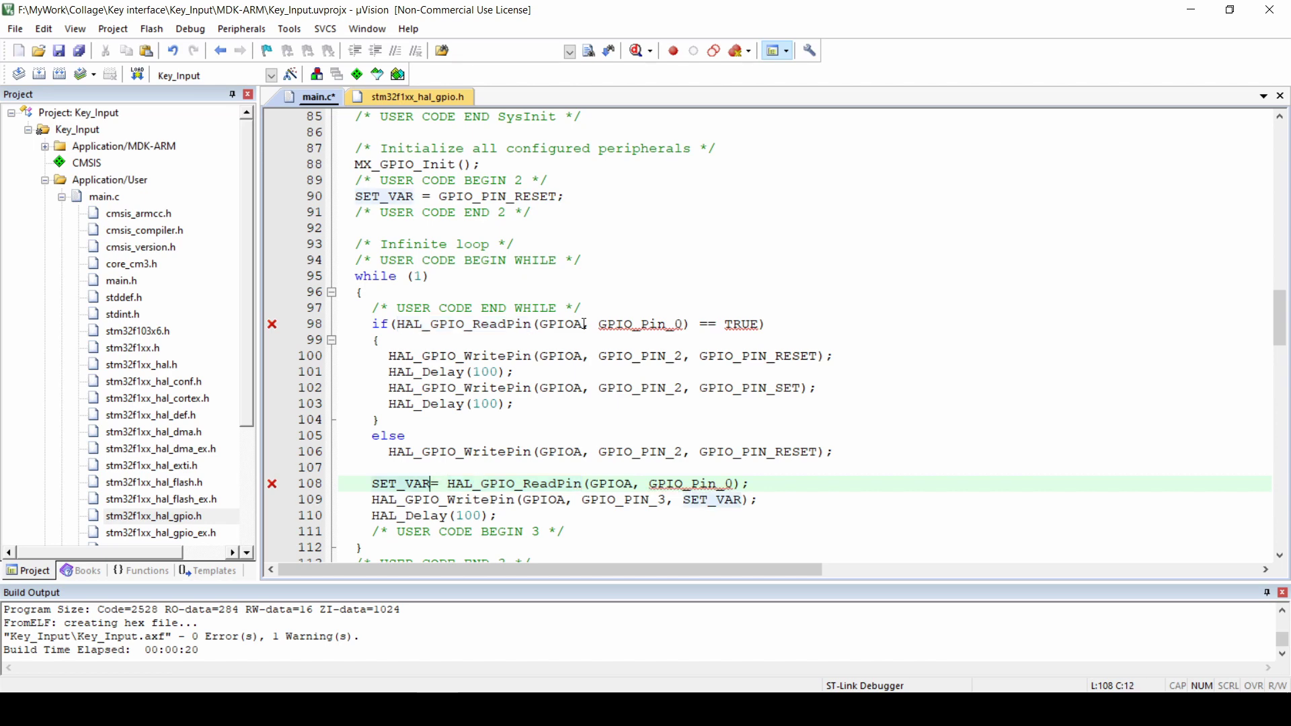
key(ctrl+Right)
key(ctrl+Right)
key(ctrl+Right)
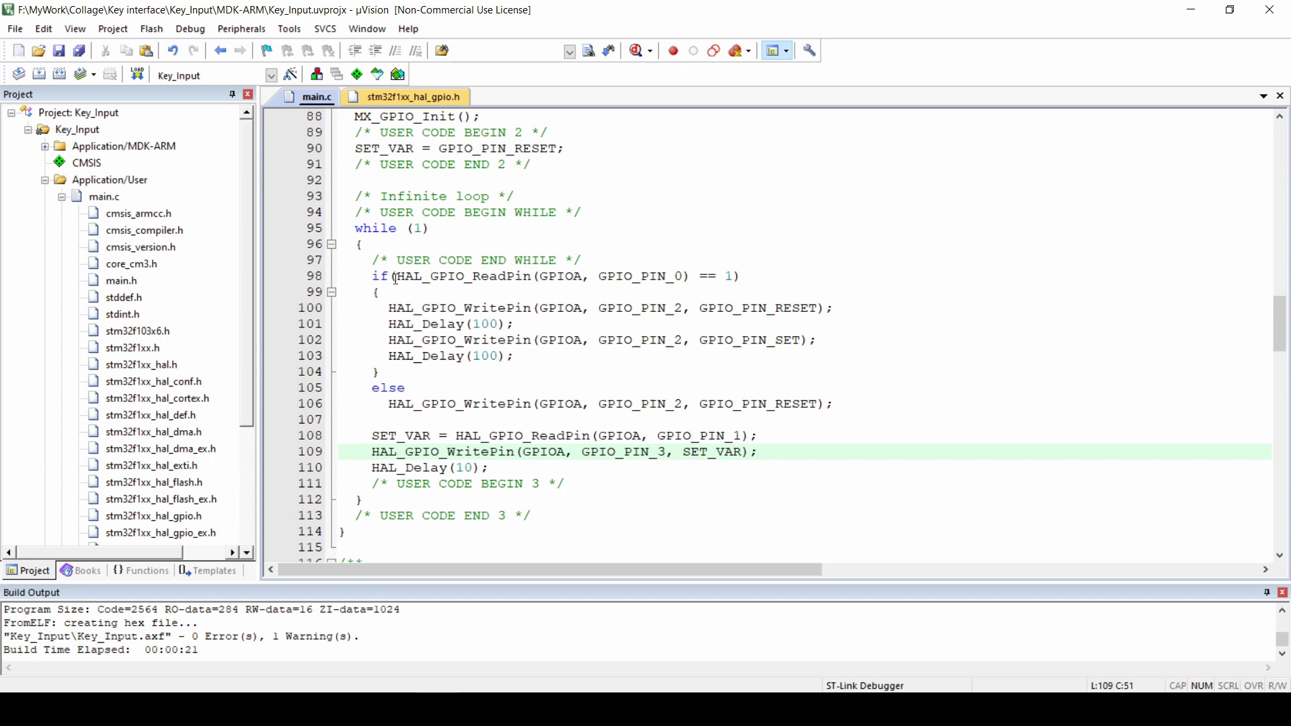
Step: Review the if block, the PA2 else branch and the PA1 reading assignment
click(392, 275)
mouse_move(392, 275)
mouse_down()
mouse_move(741, 291)
mouse_move(509, 372)
mouse_up()
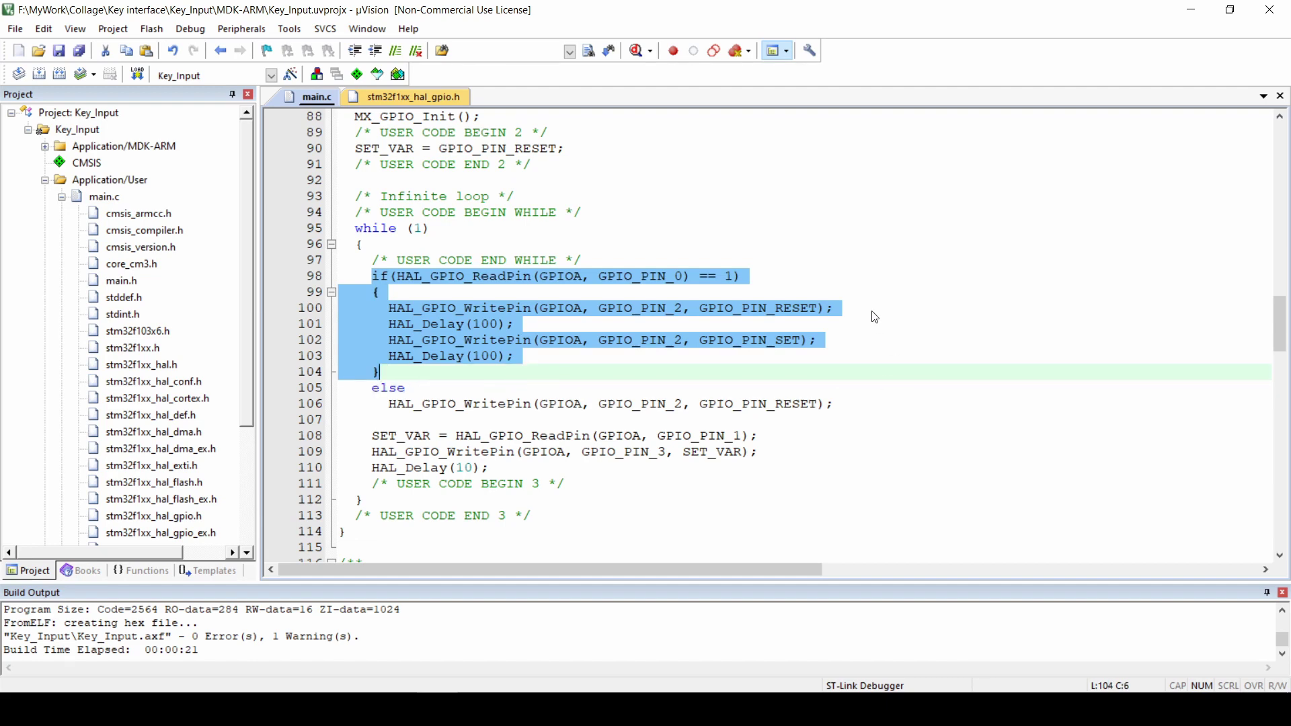
click(881, 343)
drag(838, 404, 852, 375)
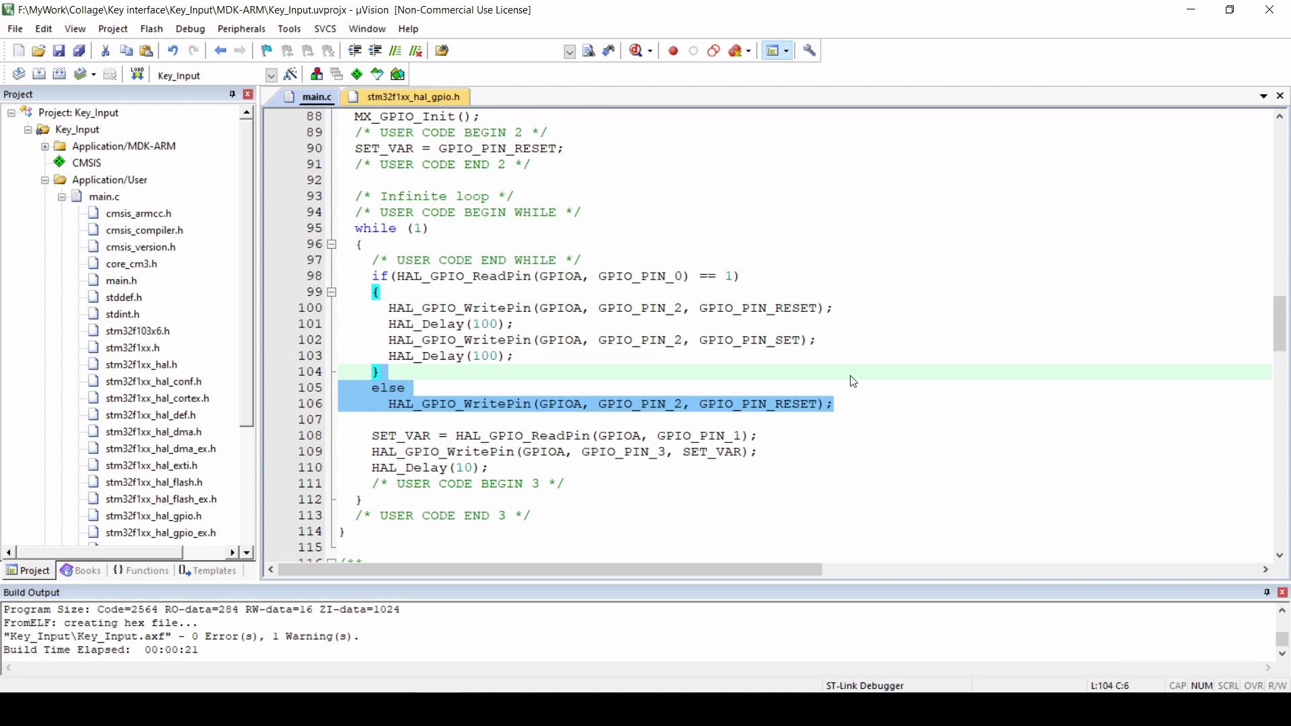
click(878, 429)
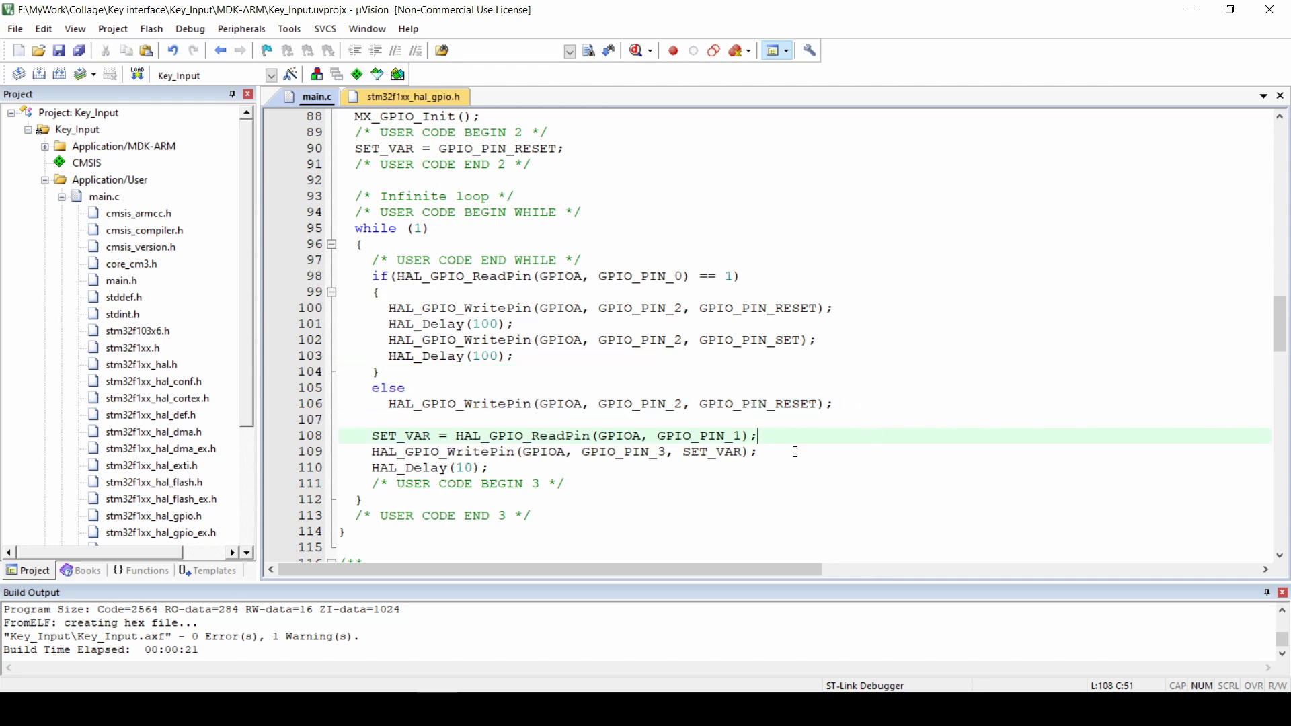
mouse_move(371, 435)
mouse_down()
mouse_move(759, 435)
mouse_move(682, 452)
mouse_up()
Step: Review the PA1-to-PA3 statements using SET_VAR, then rebuild all target files
click(758, 452)
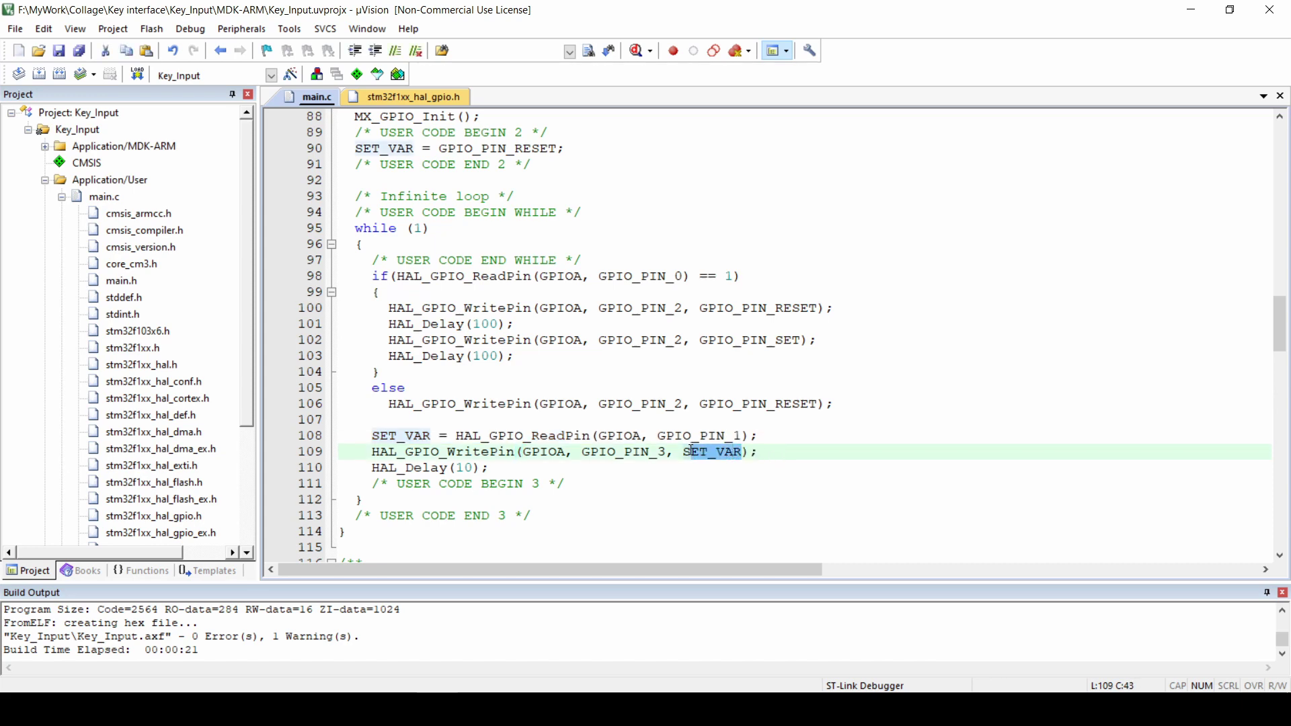
click(627, 479)
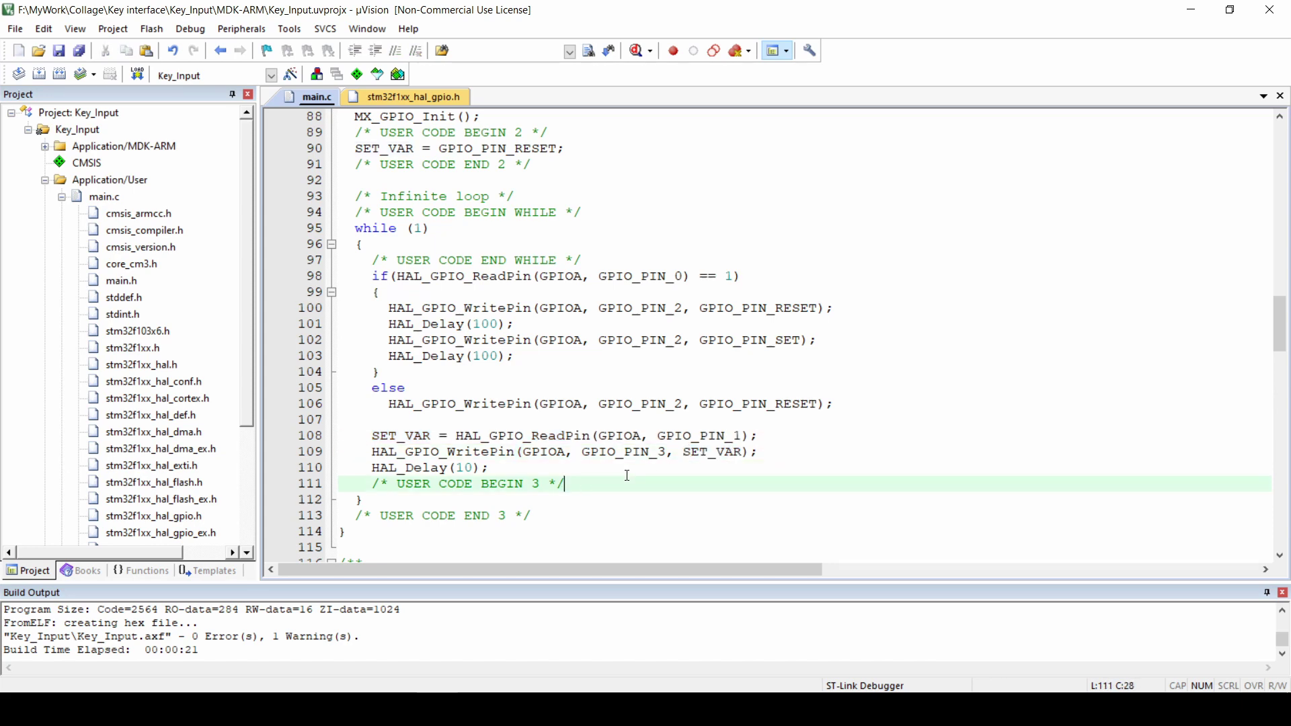
mouse_move(491, 467)
mouse_down()
mouse_move(349, 425)
mouse_move(372, 436)
mouse_up()
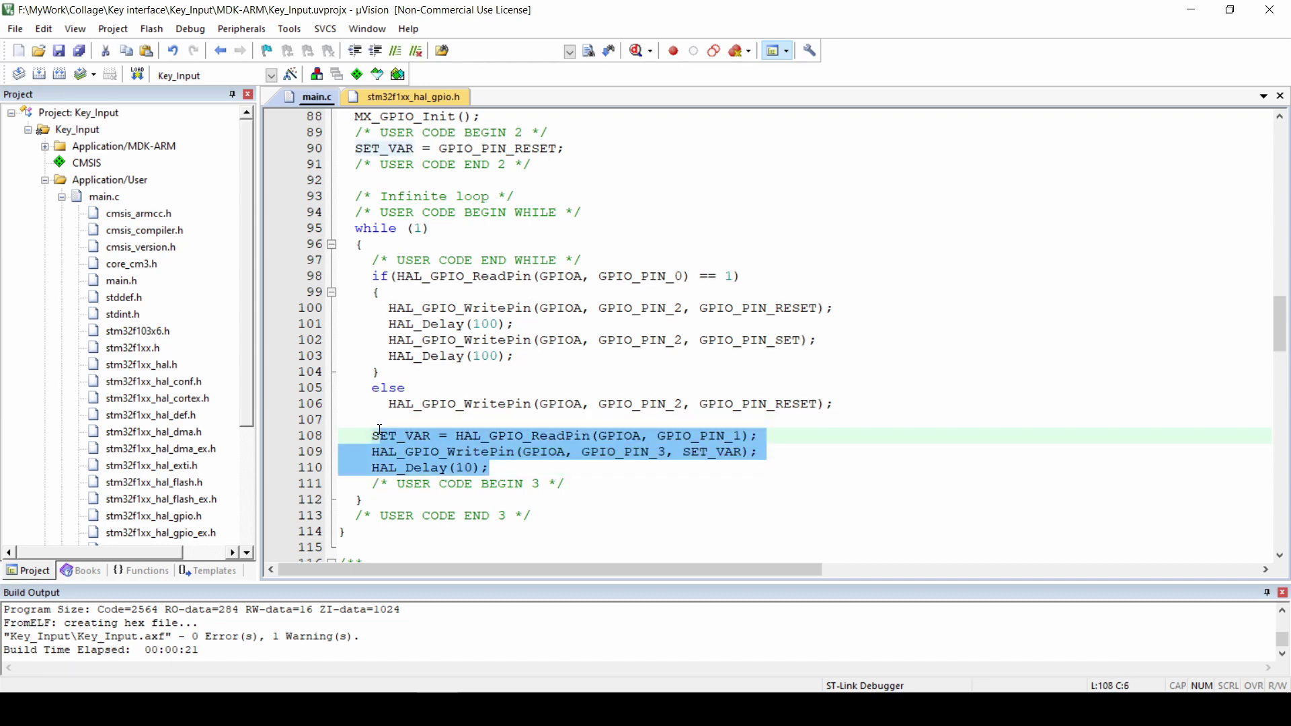
click(595, 482)
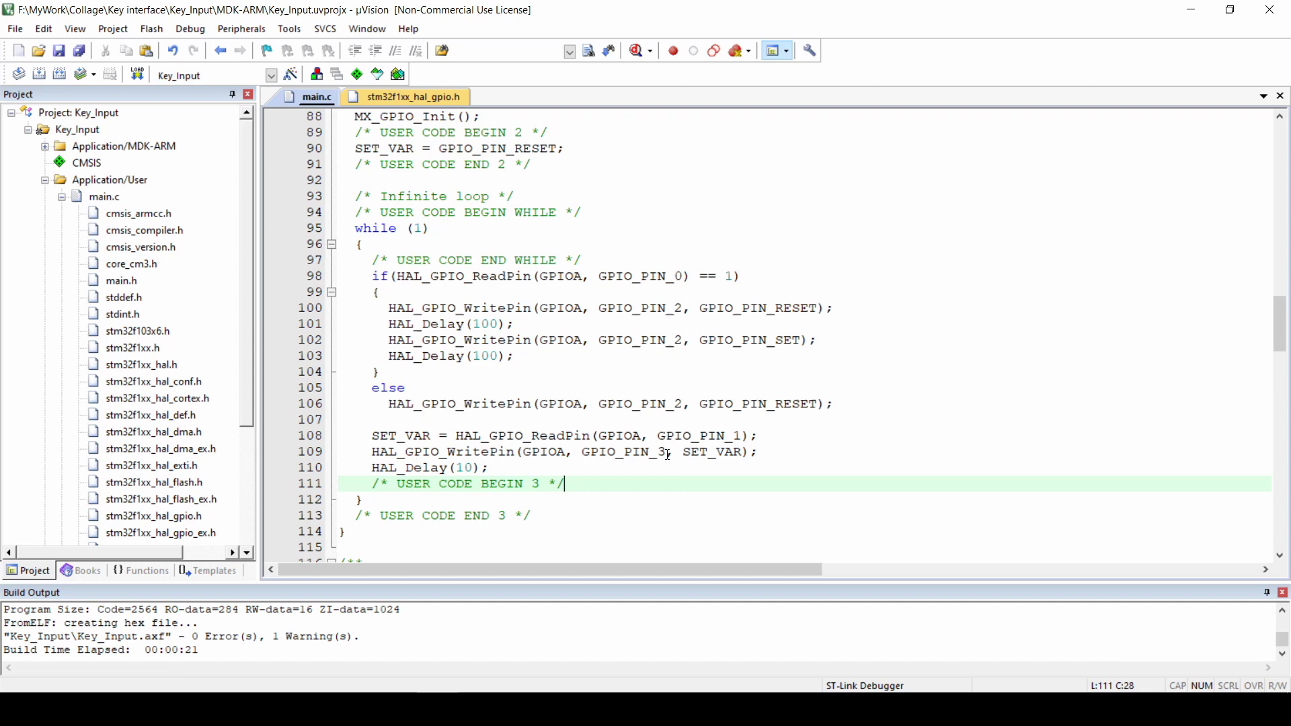
click(57, 75)
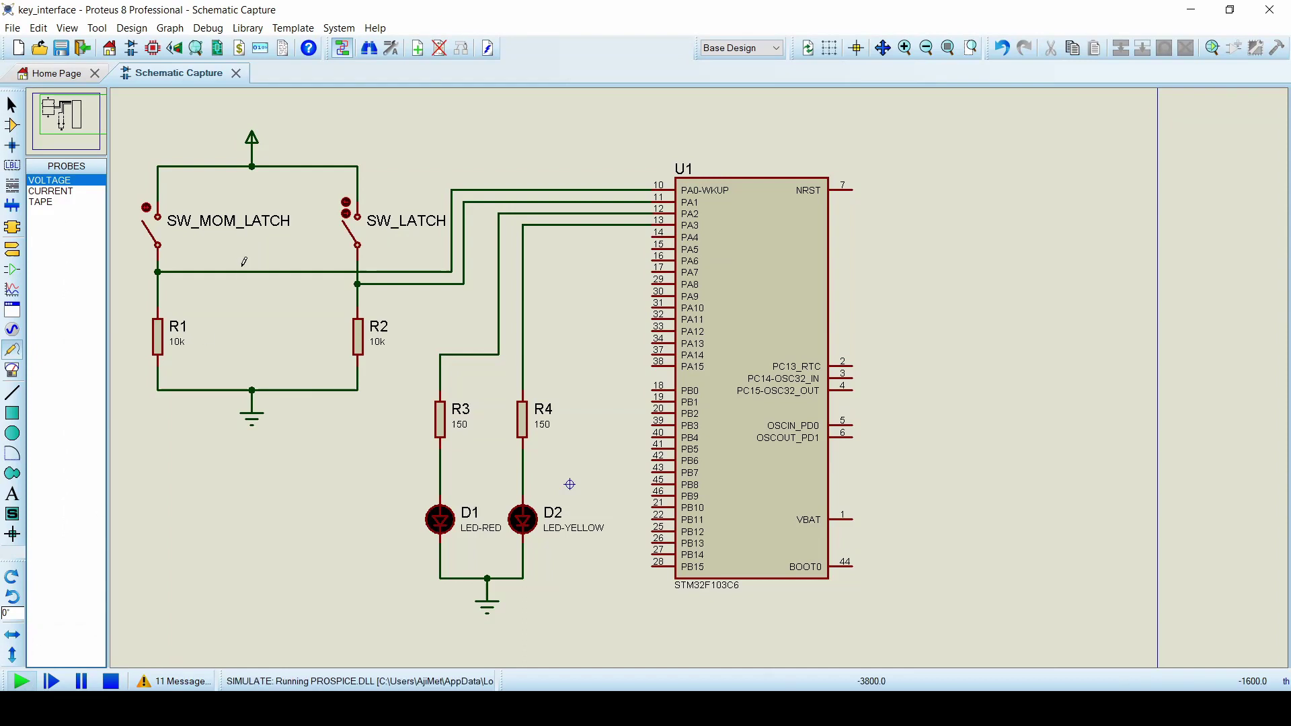
Step: Press SW_MOM_LATCH on PA0 repeatedly to blink red LED D1
click(150, 228)
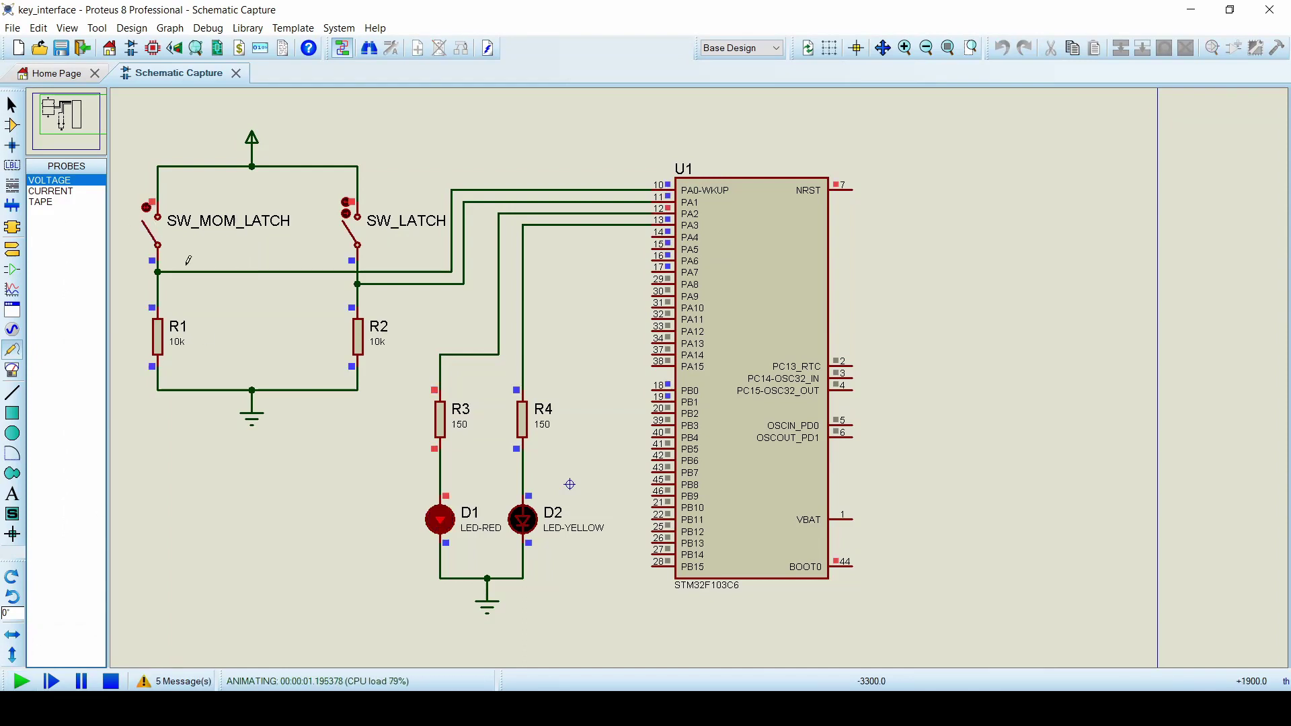
click(153, 232)
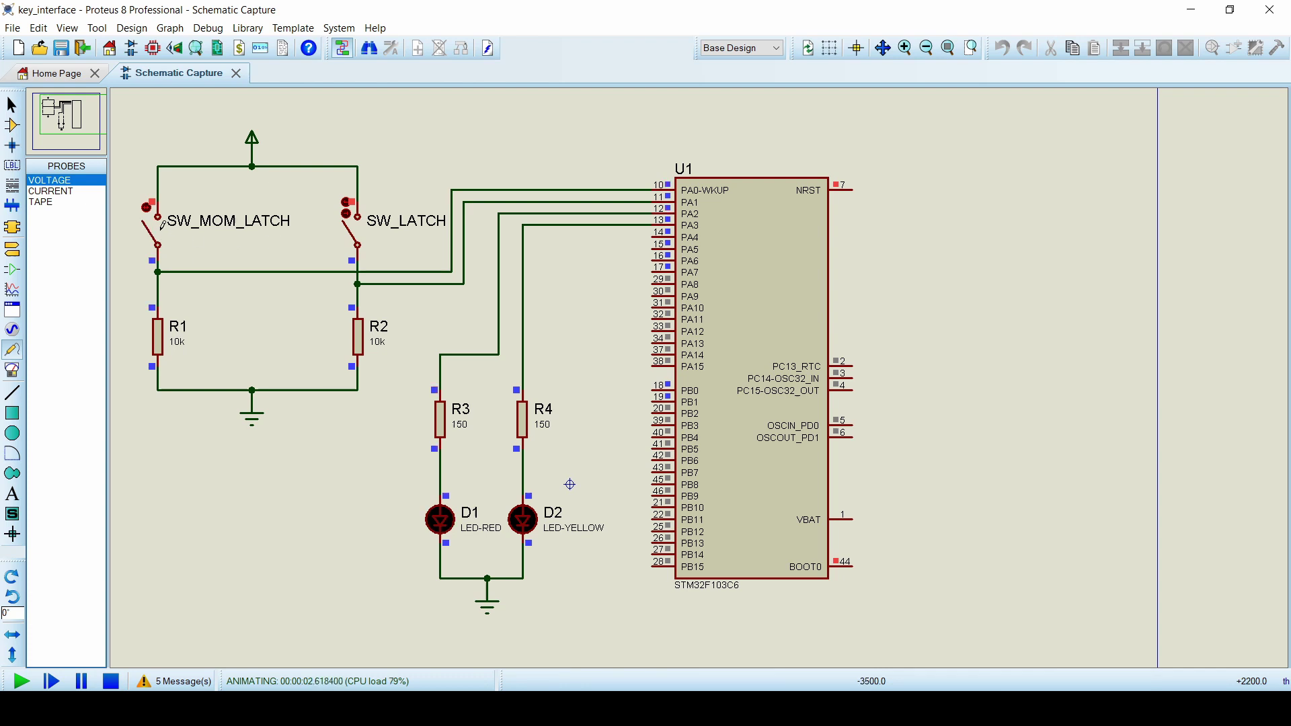
click(157, 235)
Step: Toggle SW_LATCH to light and extinguish yellow LED D2, then press the momentary switch again
click(352, 243)
click(353, 245)
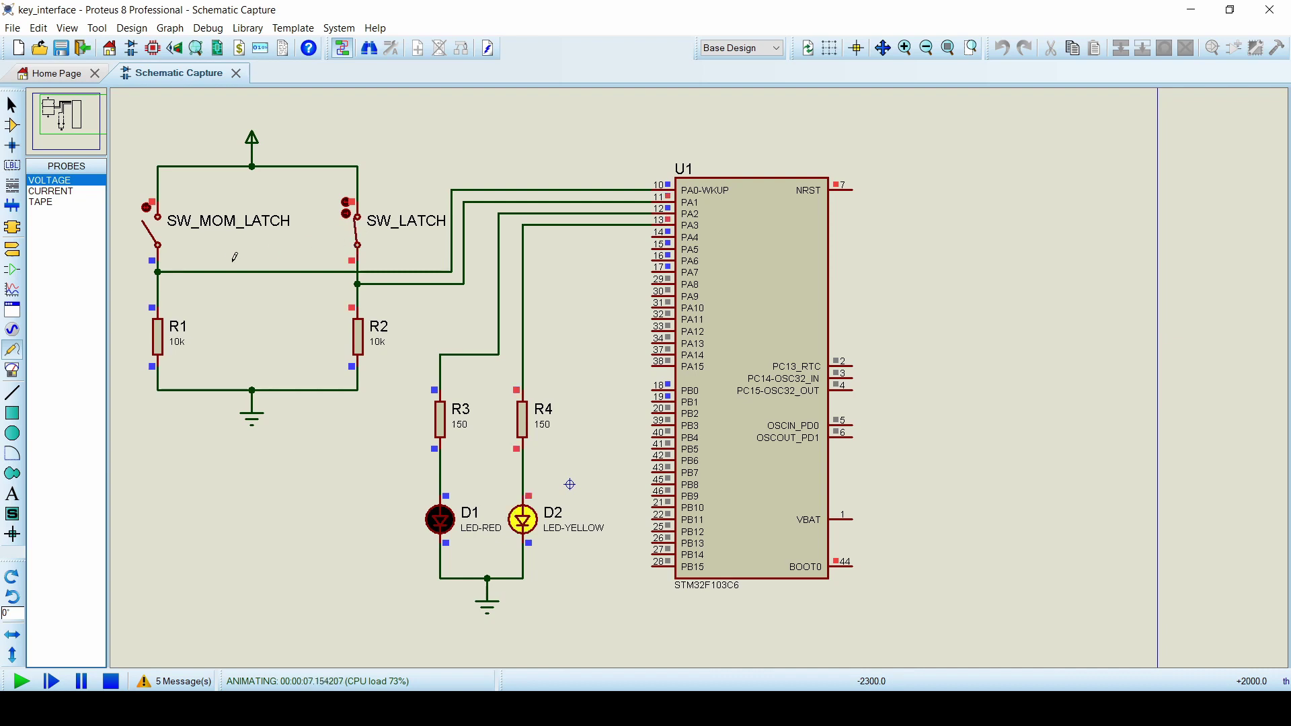
click(360, 242)
click(154, 242)
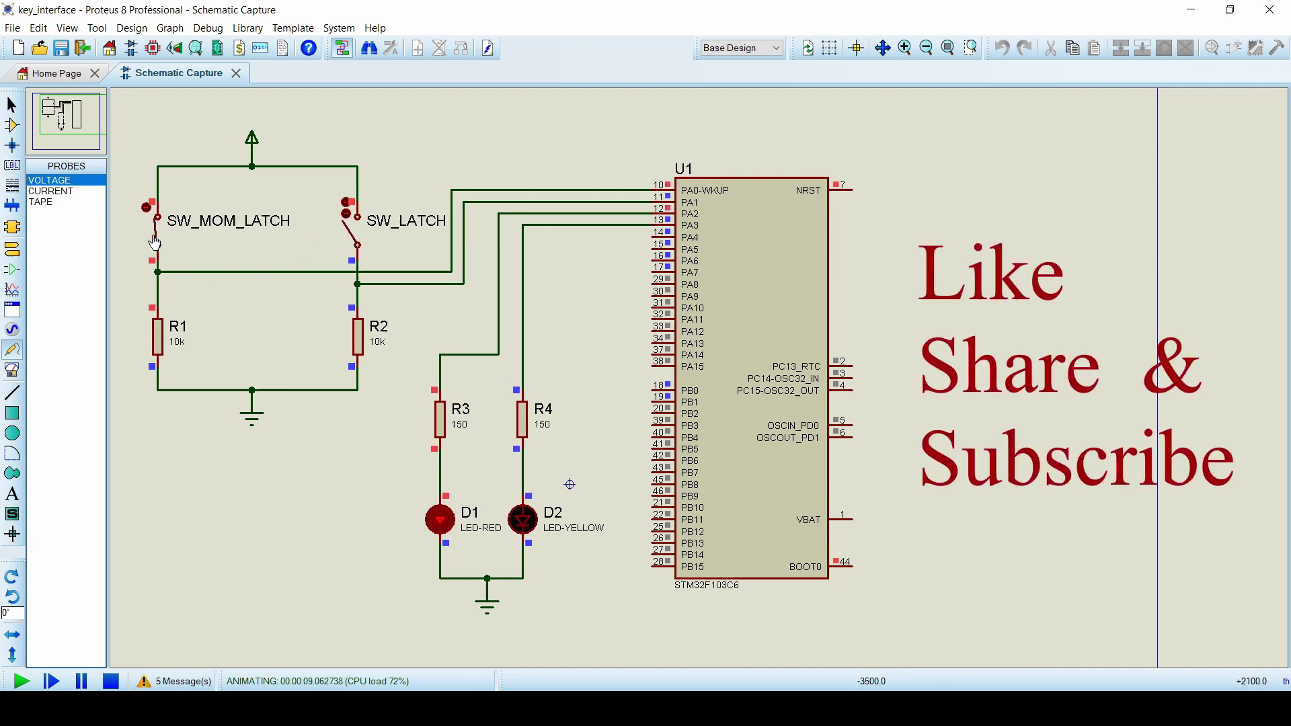